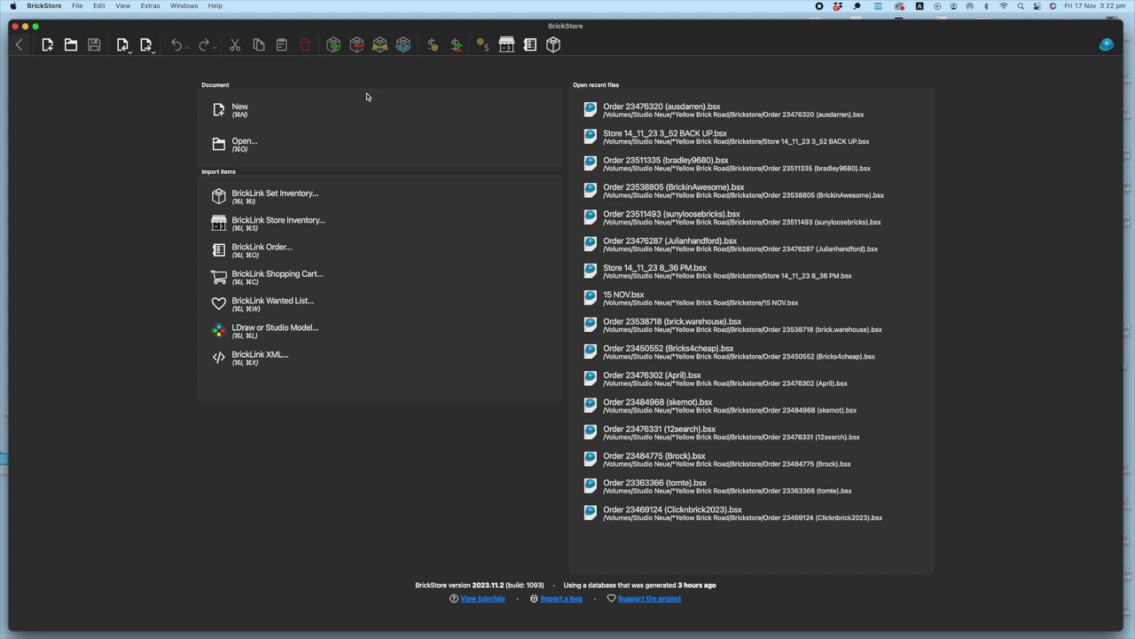
Create a new empty document and open the add-items window, placing it clear of the toolbar.
left_click(259, 112)
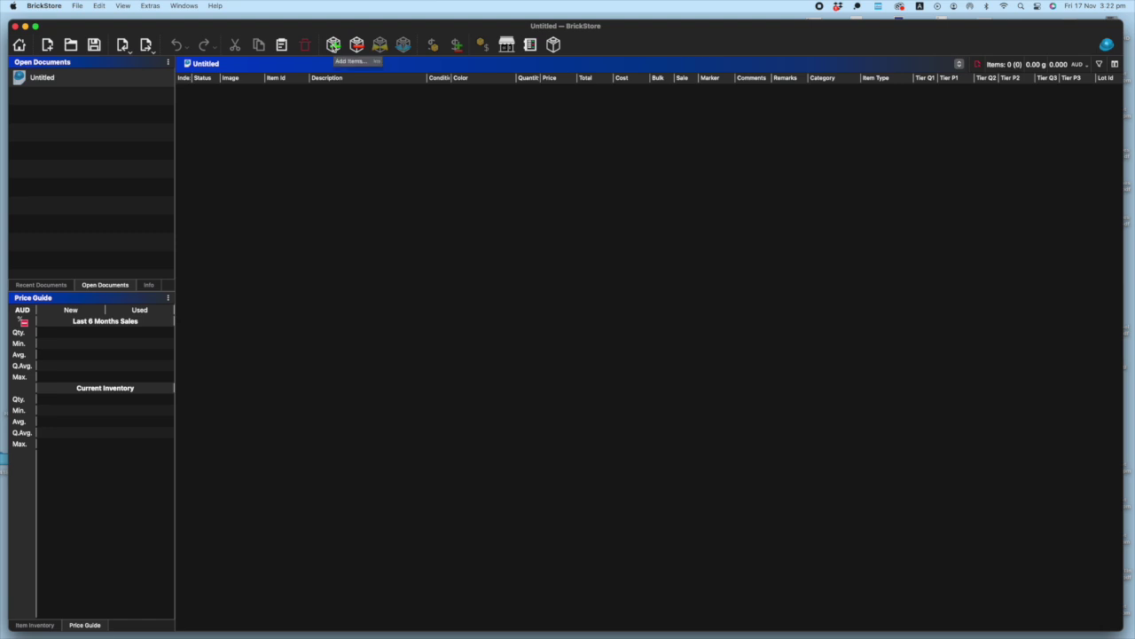
left_click(334, 44)
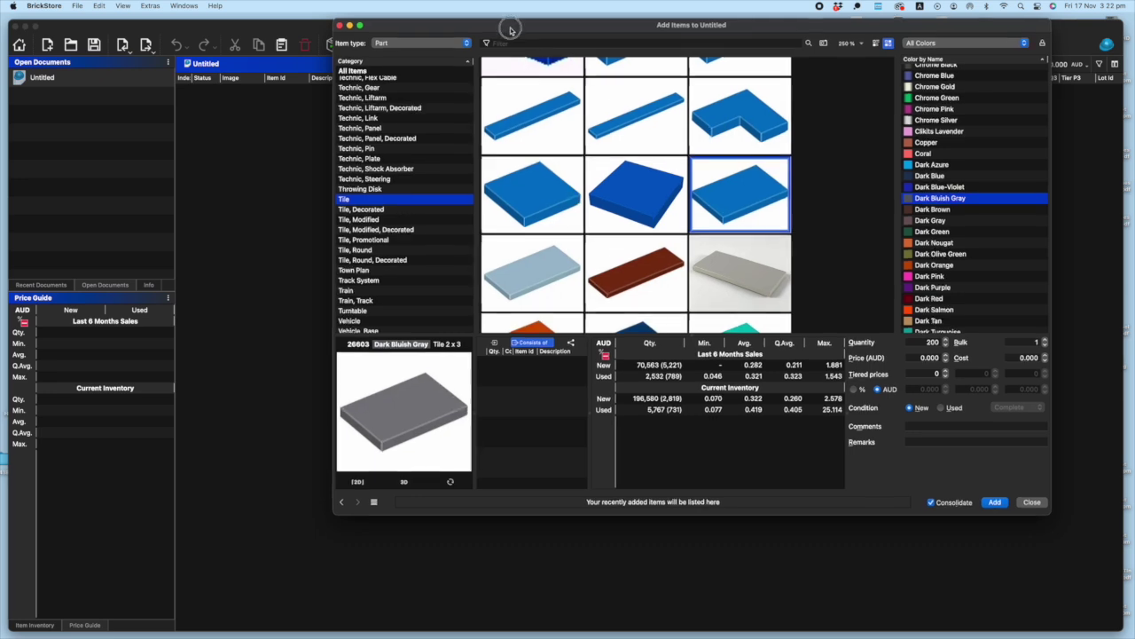
left_click_drag(510, 31, 520, 83)
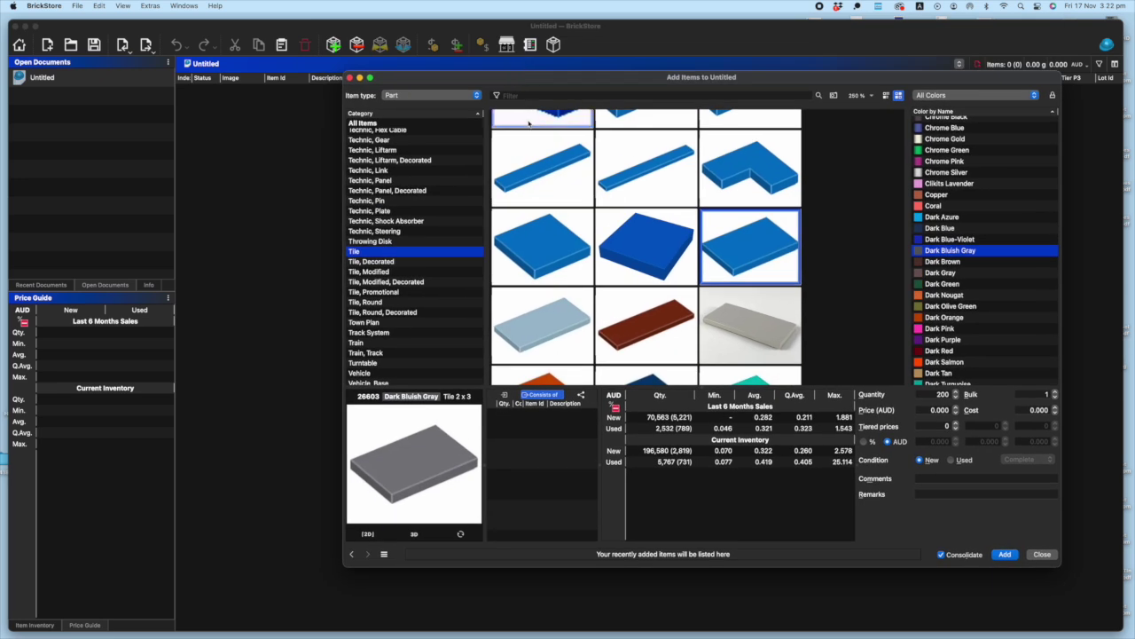
Keep the item type set to Part and choose the Tile category from the category list.
scroll(402, 184, "up", 15)
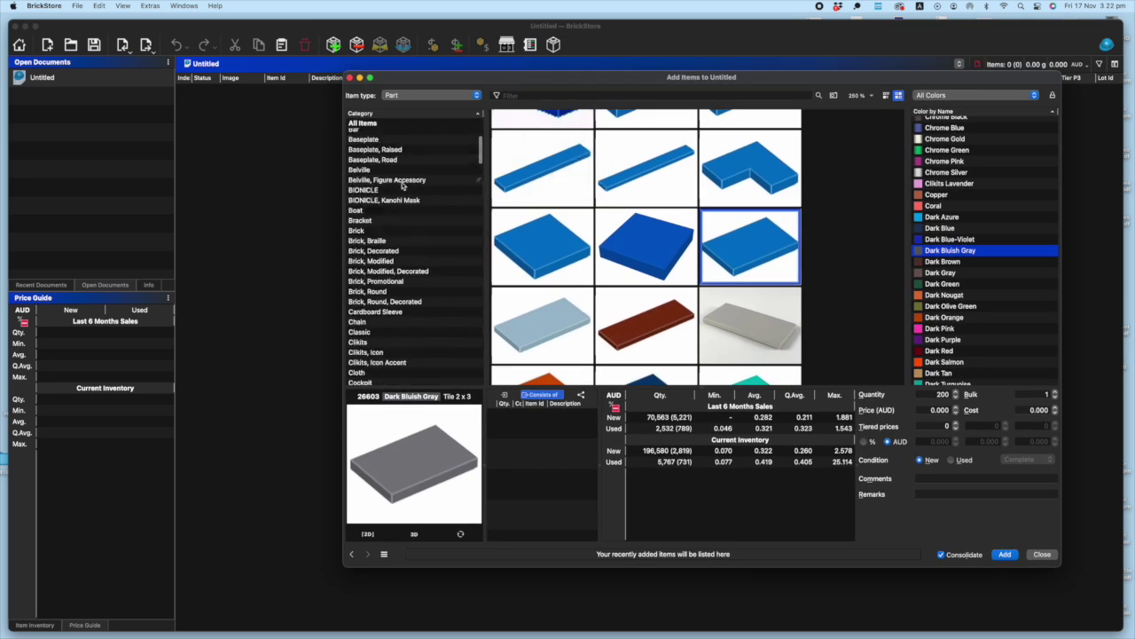
scroll(401, 184, "up", 5)
left_click(394, 95)
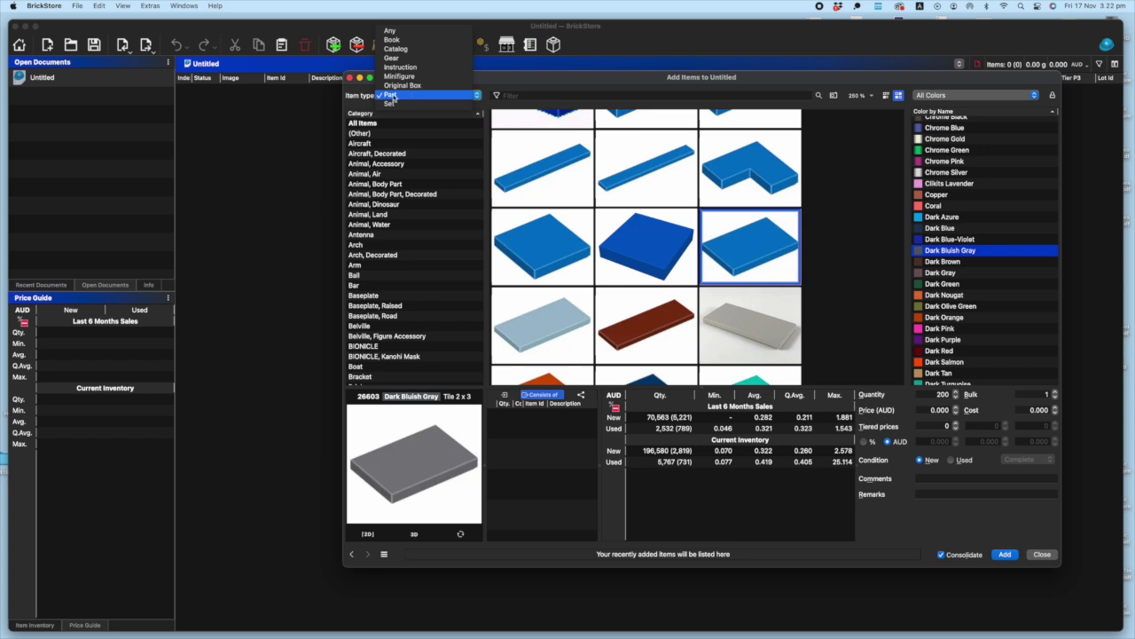
left_click(413, 95)
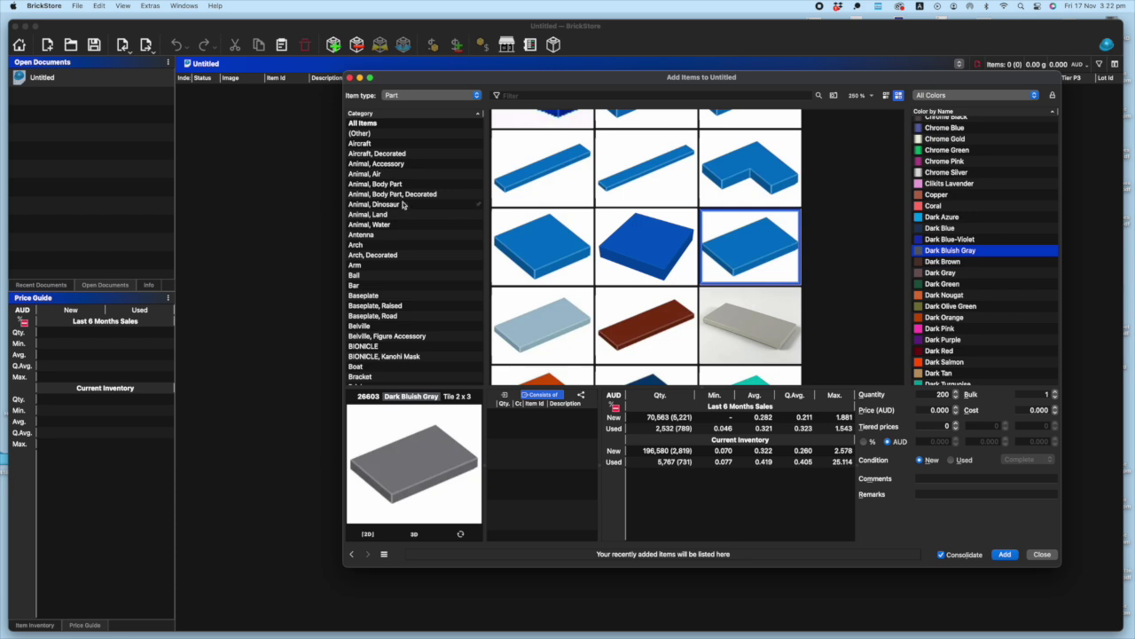
scroll(399, 271, "down", 15)
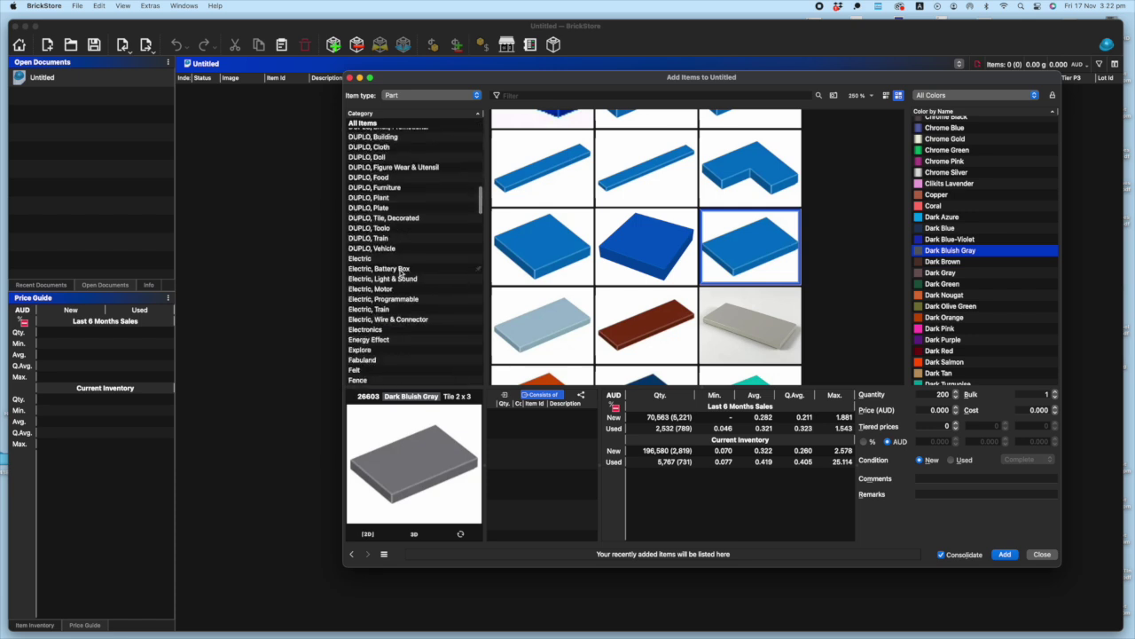
scroll(399, 273, "down", 15)
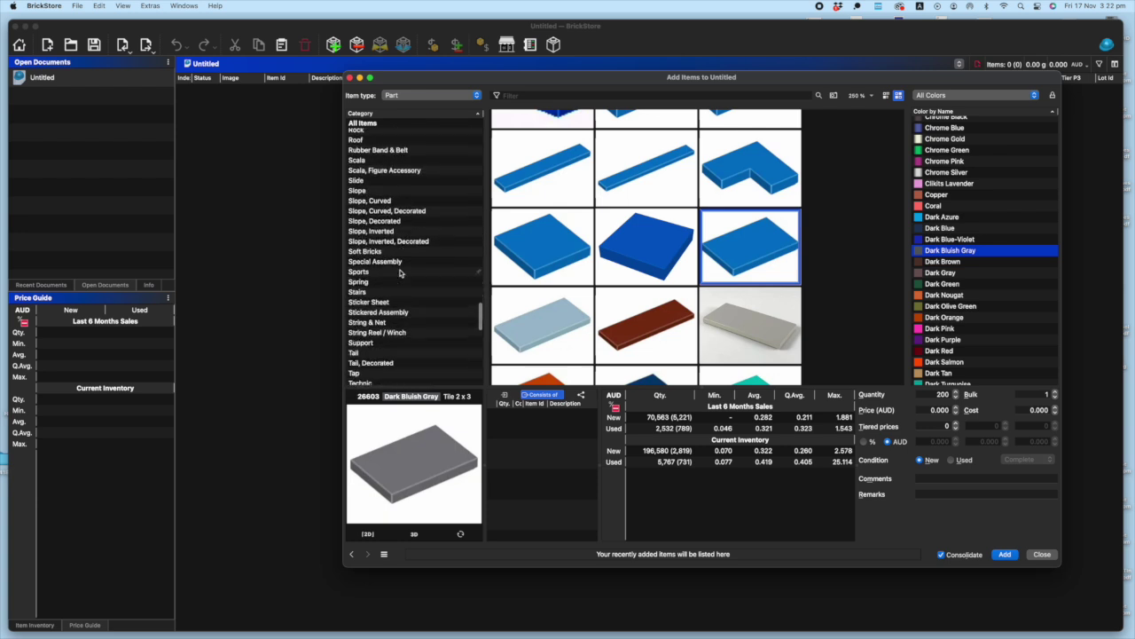
scroll(399, 273, "down", 5)
left_click(399, 270)
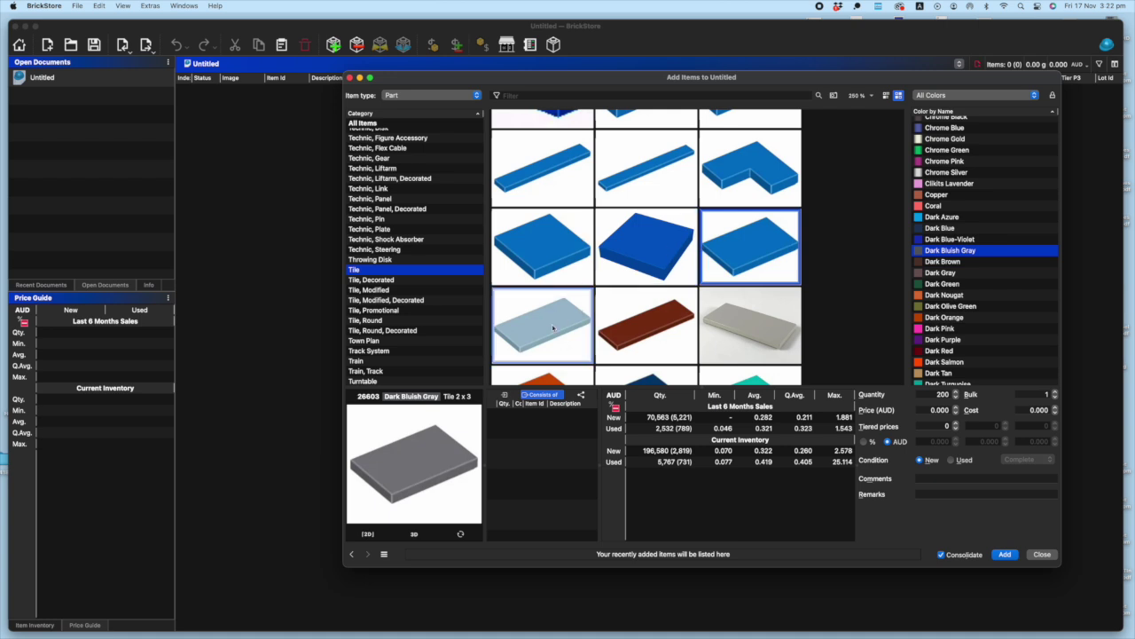
Select the Tile 2 x 4 part, item 87079, and keep the color filter on All Colors.
scroll(541, 169, "up", 3)
left_click(538, 162)
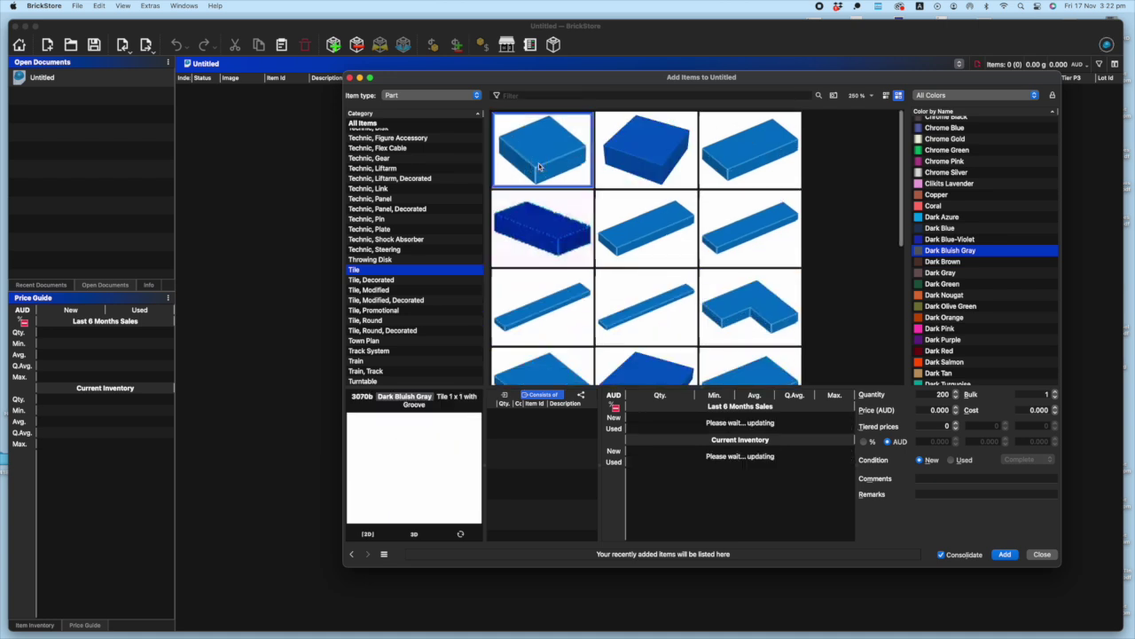
left_click(639, 159)
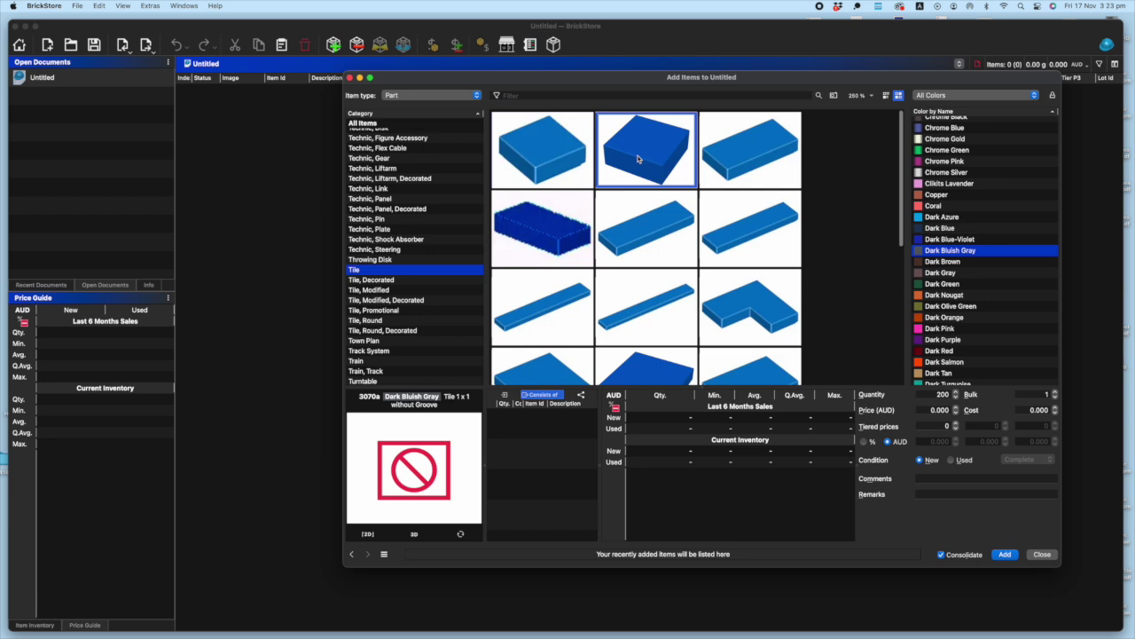
left_click(722, 157)
scroll(668, 247, "down", 5)
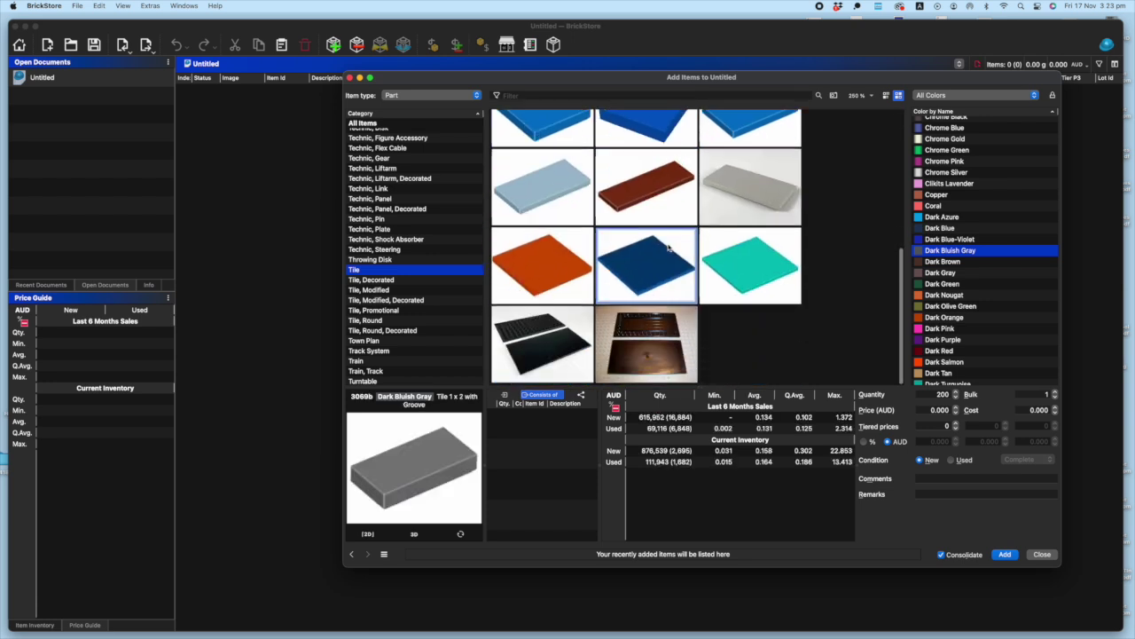
left_click(542, 187)
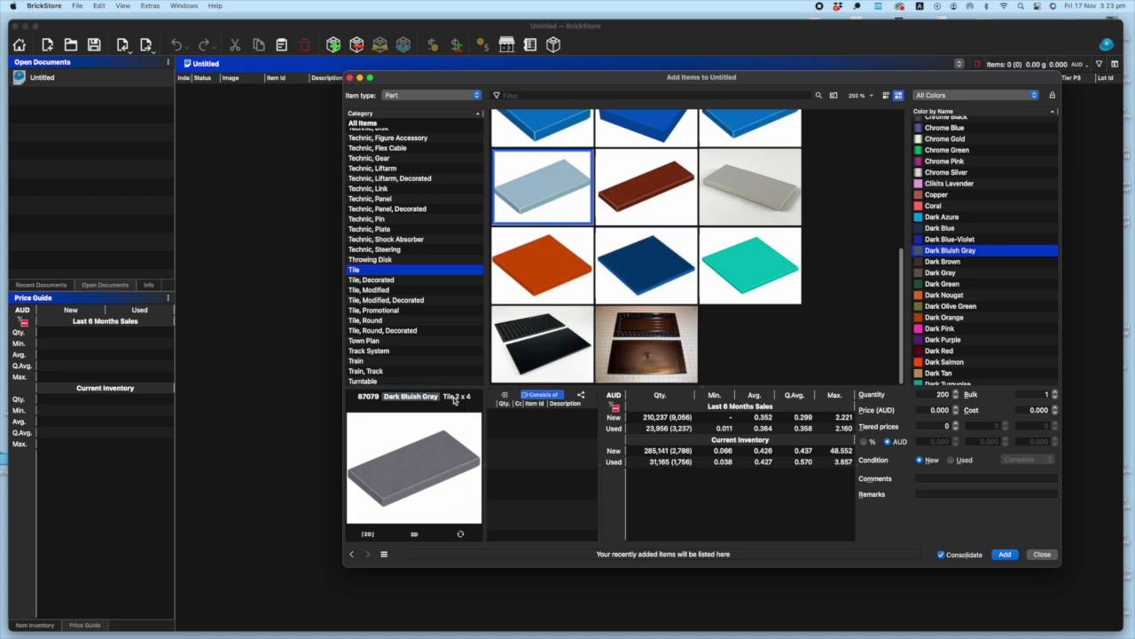
mouse_move(454, 401)
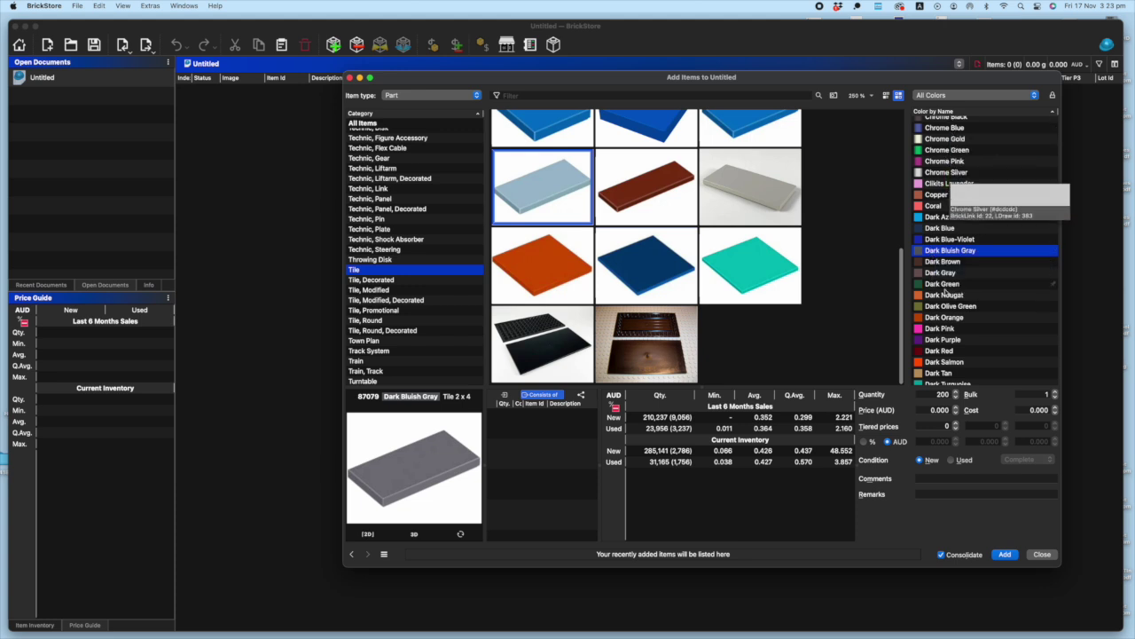
left_click(952, 95)
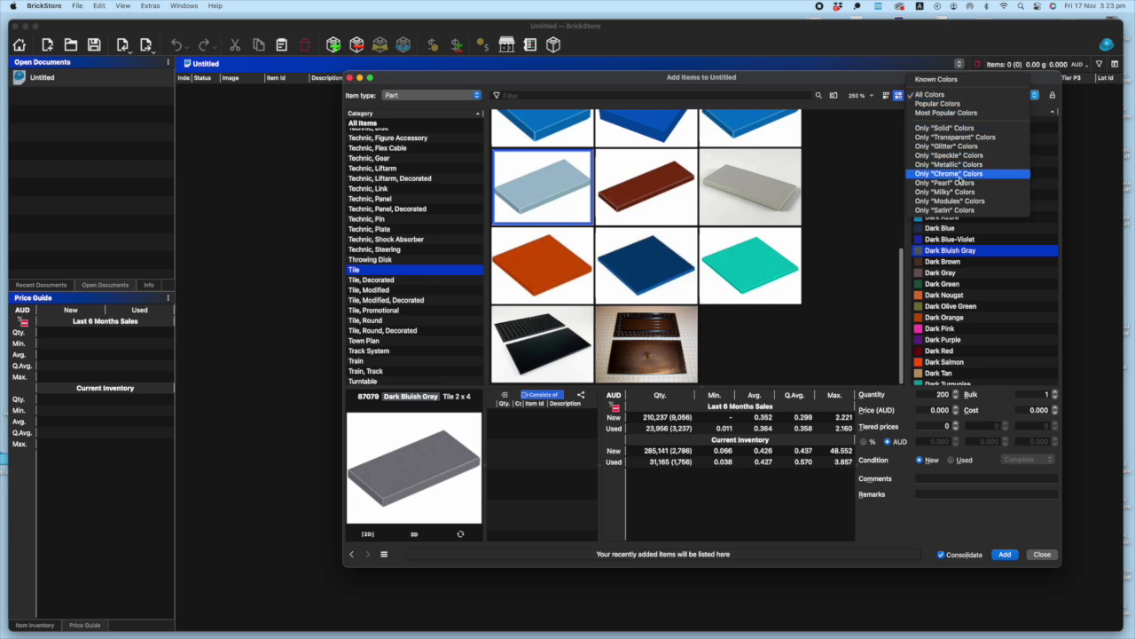
left_click(933, 95)
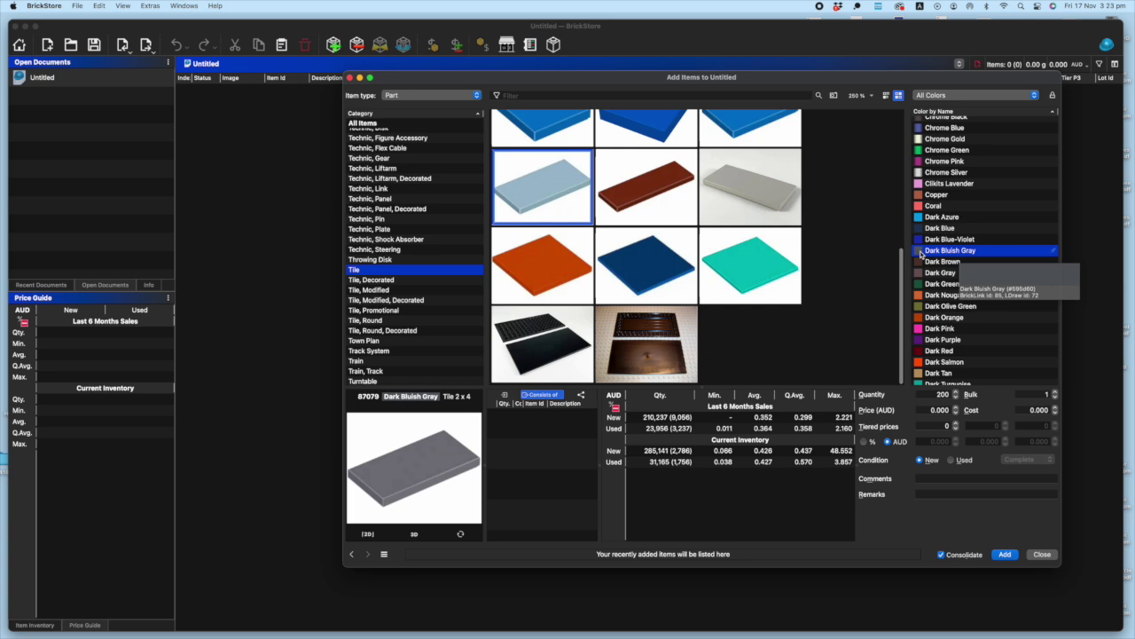
Add the Dark Bluish Gray Tile 2 x 4 with quantity 4 and remark 2L29, and uncover its row in the document.
left_click(944, 394)
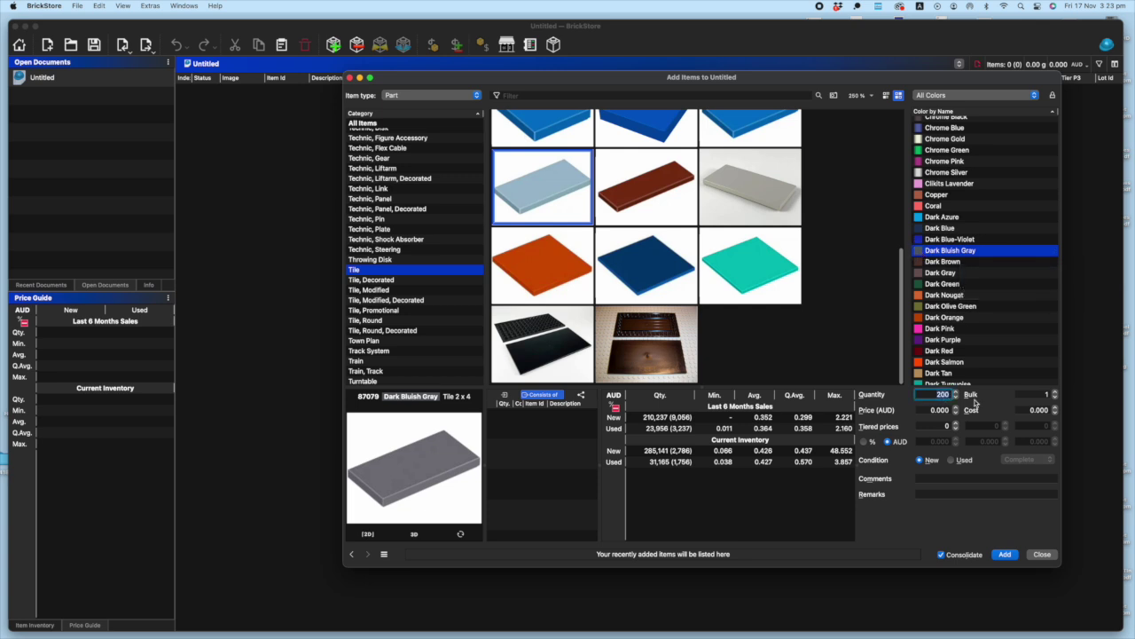
type("4")
left_click(925, 494)
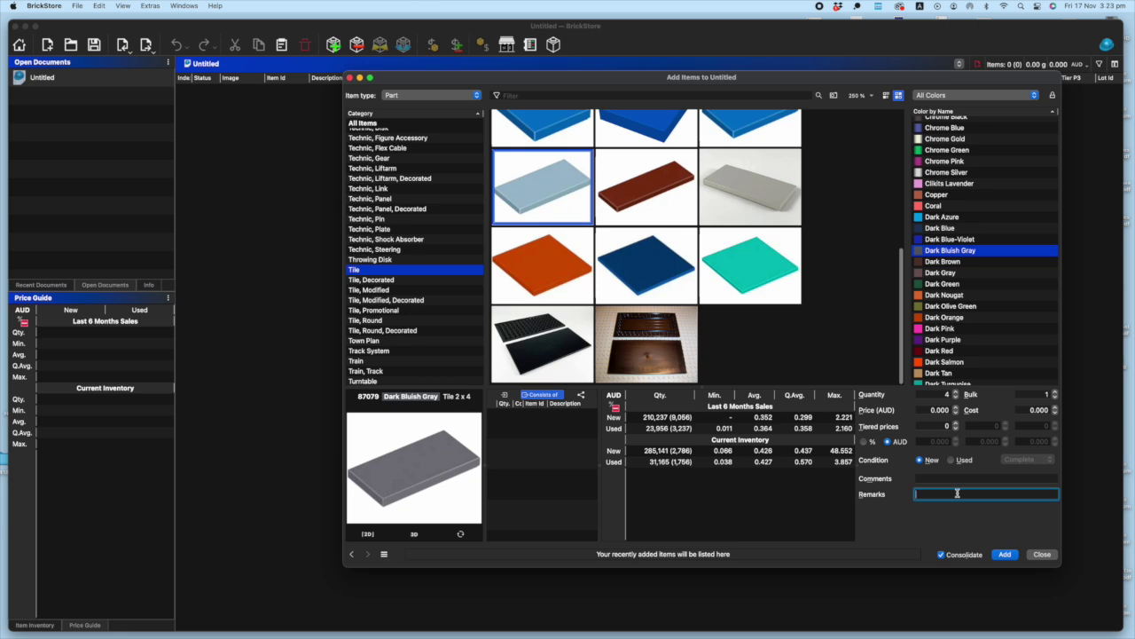
type("2L29")
left_click(1005, 554)
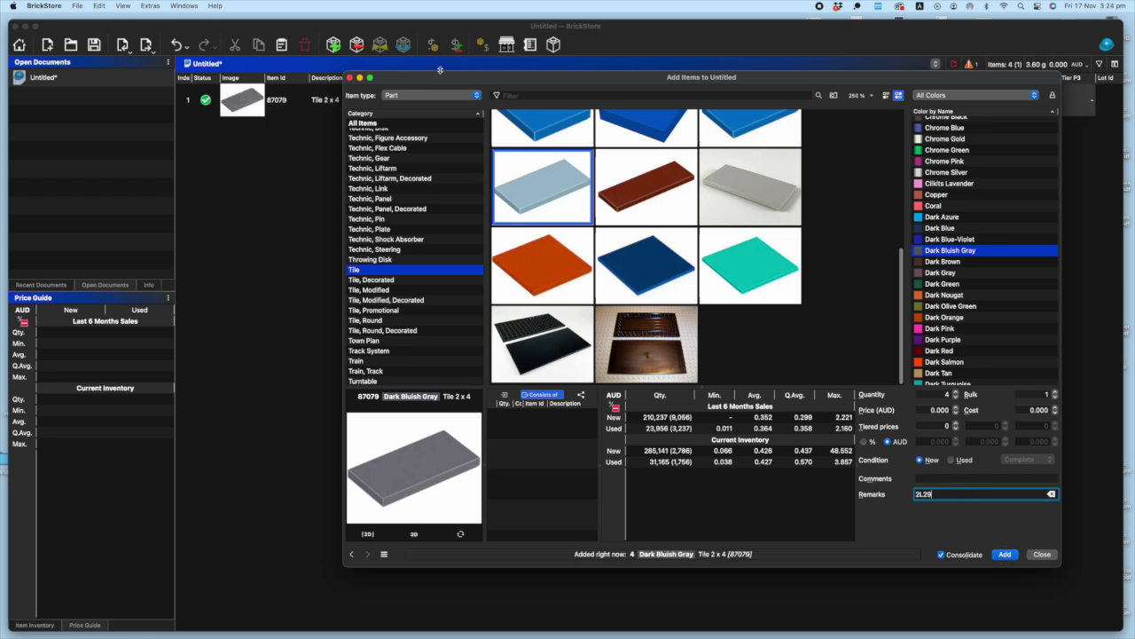
left_click_drag(440, 73, 384, 197)
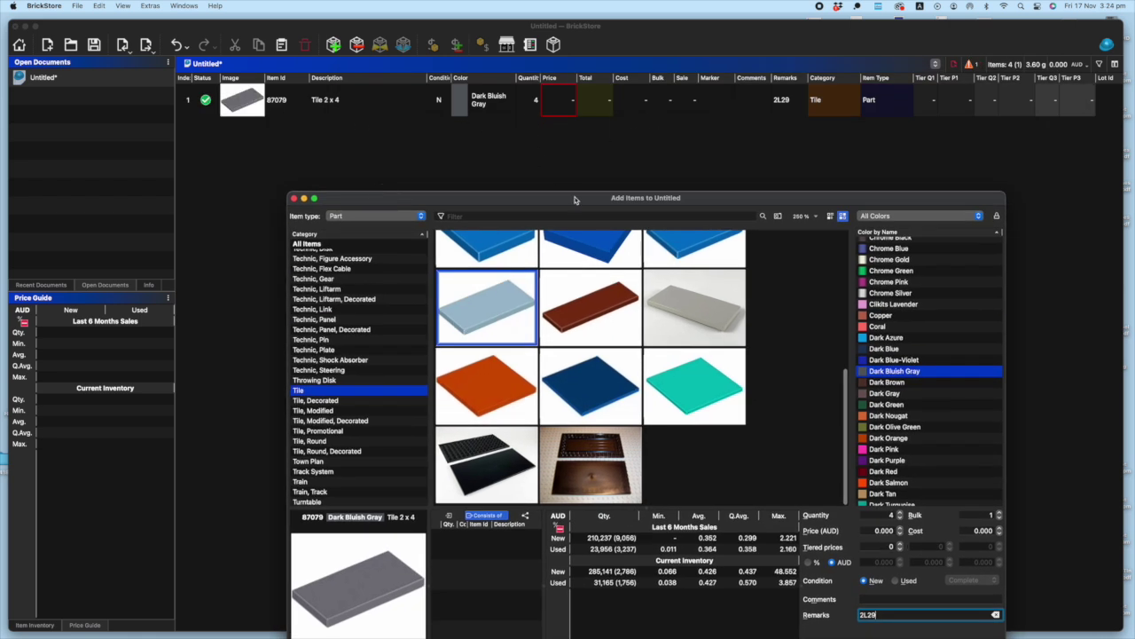
left_click_drag(575, 198, 620, 127)
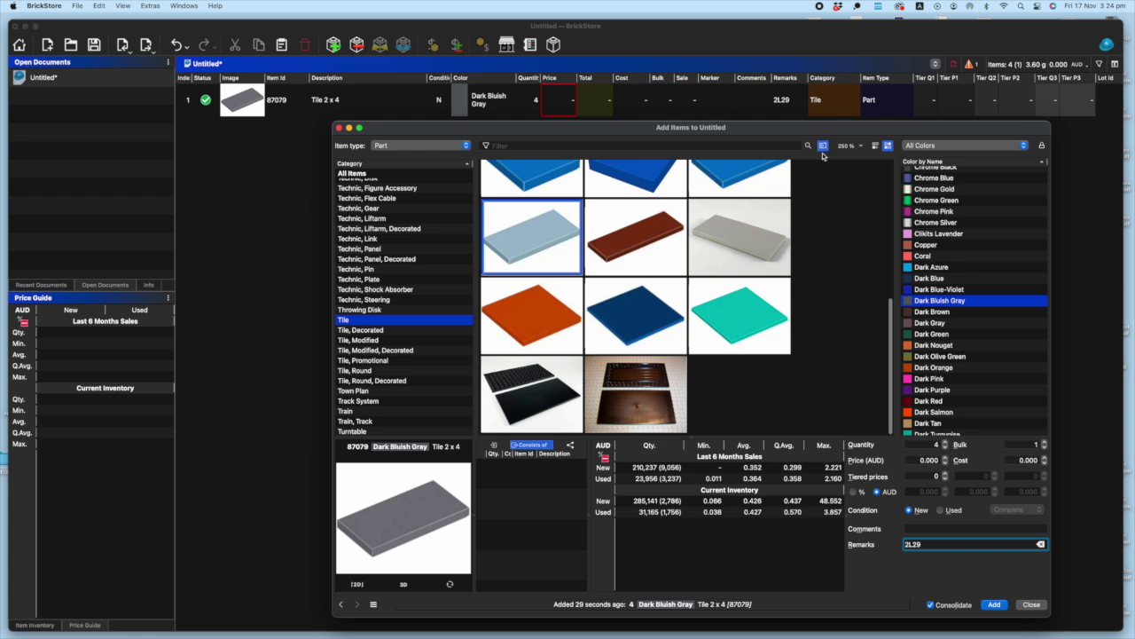
Open the item scanner with a larger camera preview and capture the green bar-shaped part to find matching parts.
left_click(823, 146)
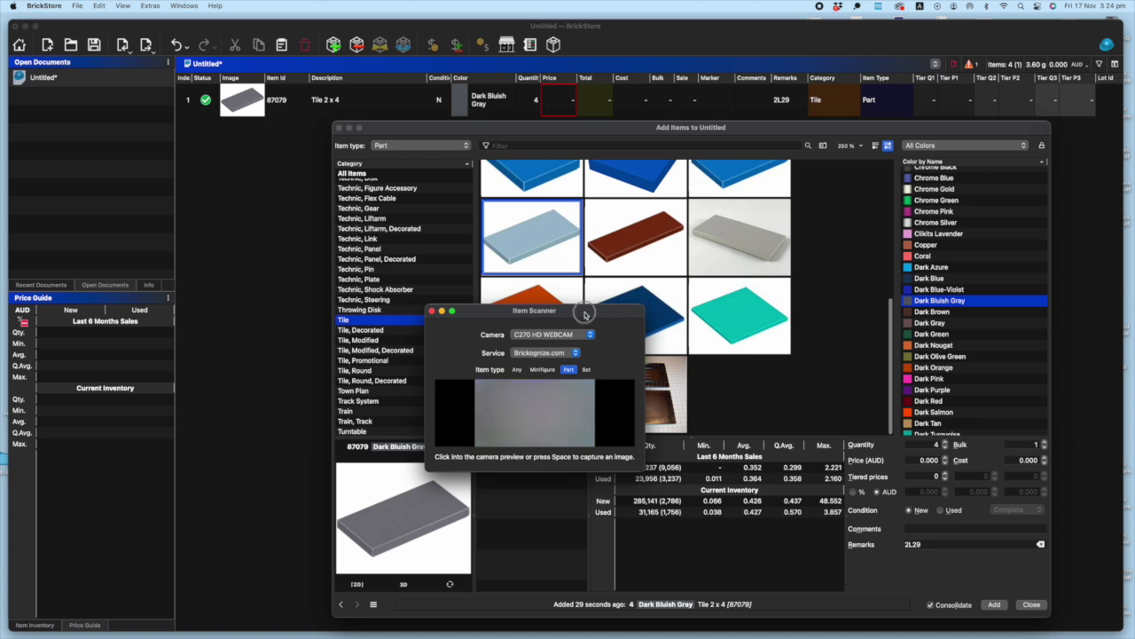
left_click_drag(586, 310, 526, 232)
left_click_drag(582, 387, 634, 476)
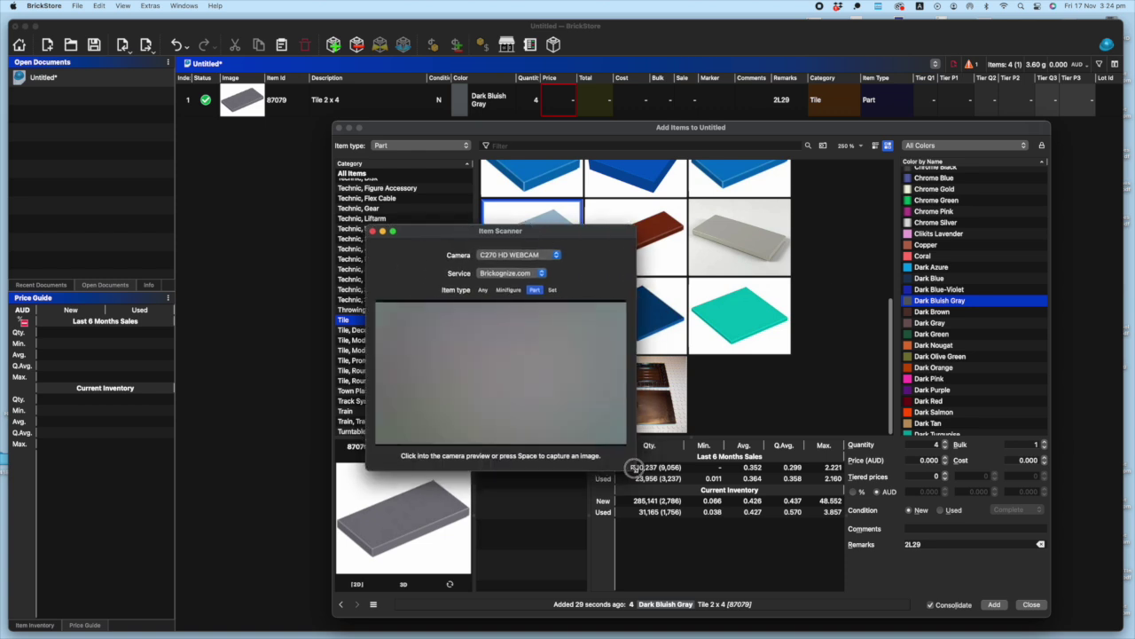
left_click_drag(438, 232, 336, 277)
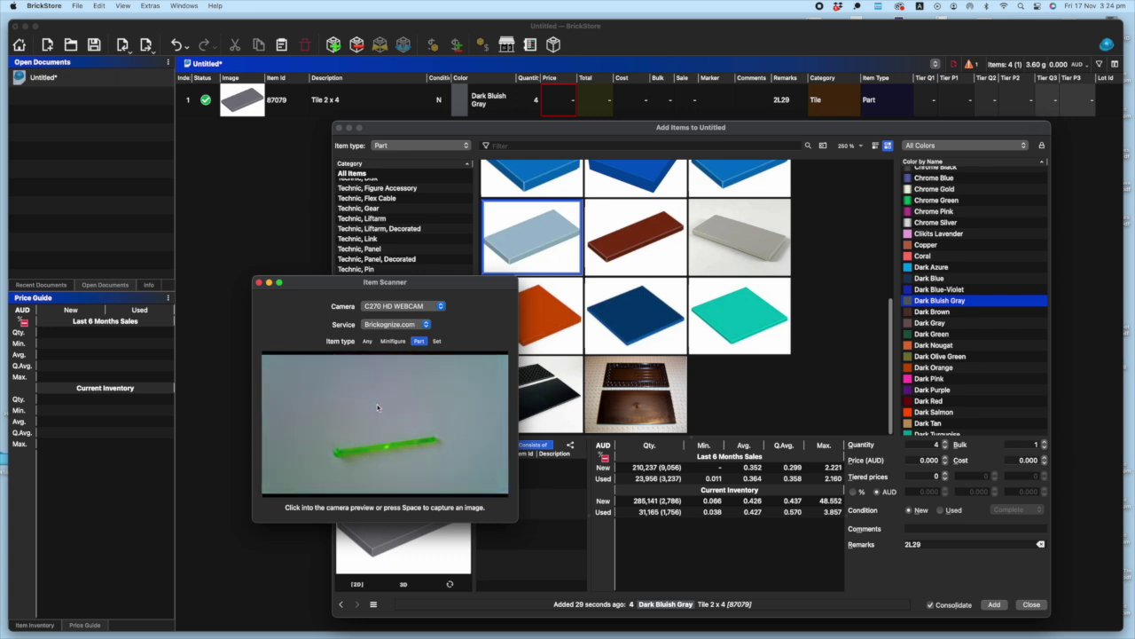
left_click(384, 451)
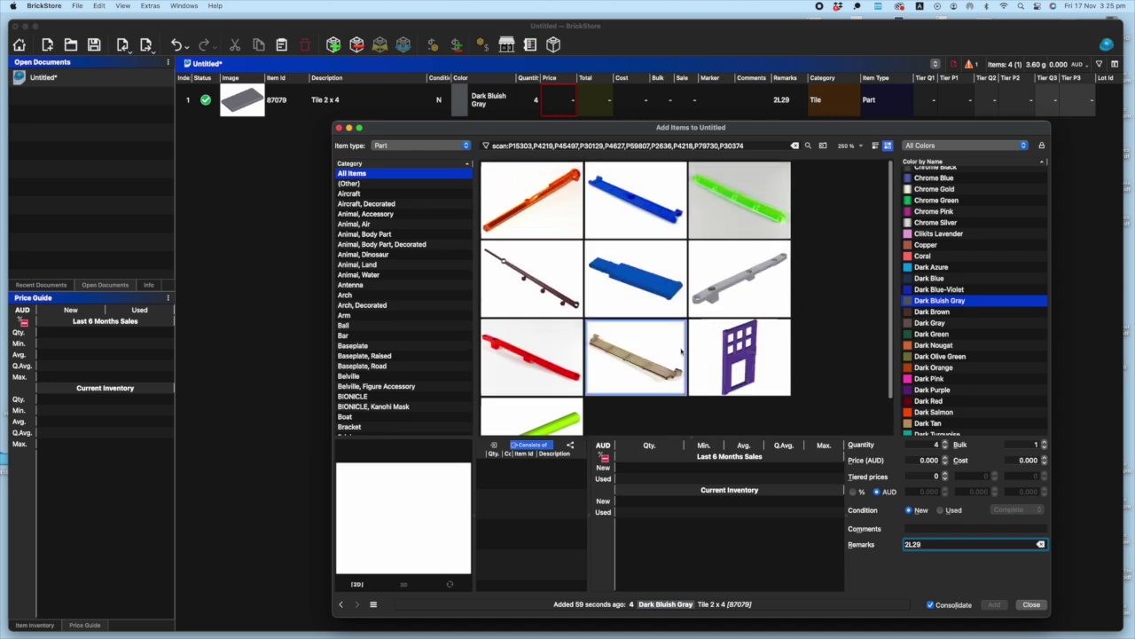
Select the scan match 15303, Projectile Arrow Bar 8L with Round End, and set its color to Trans-Bright Green.
key("Tab")
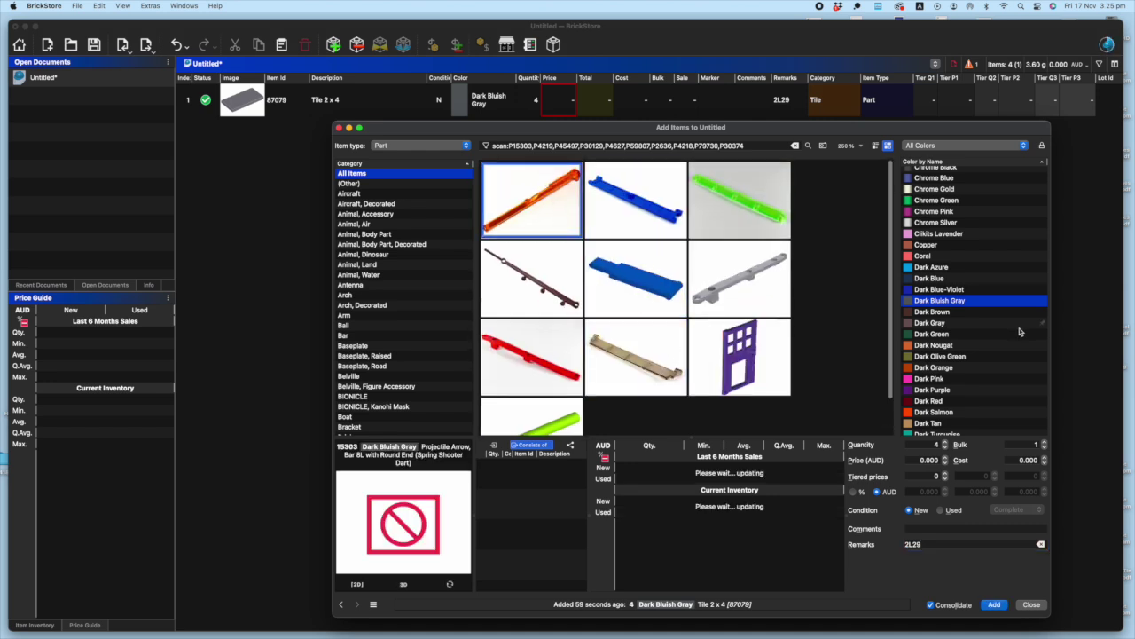
scroll(989, 334, "down", 20)
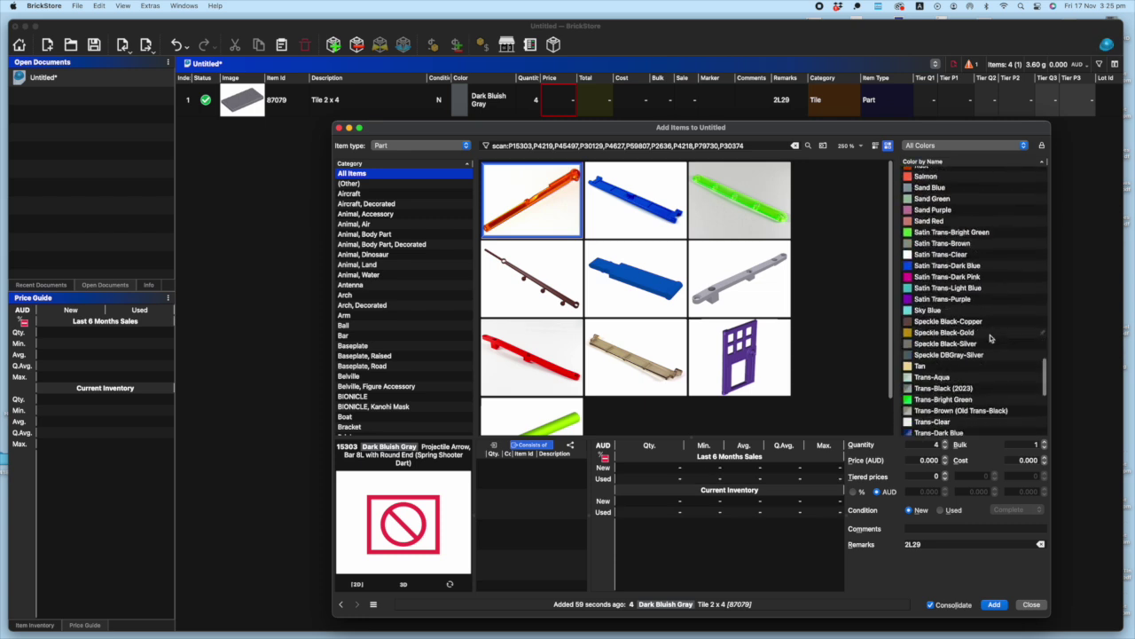
scroll(990, 334, "down", 10)
left_click(955, 306)
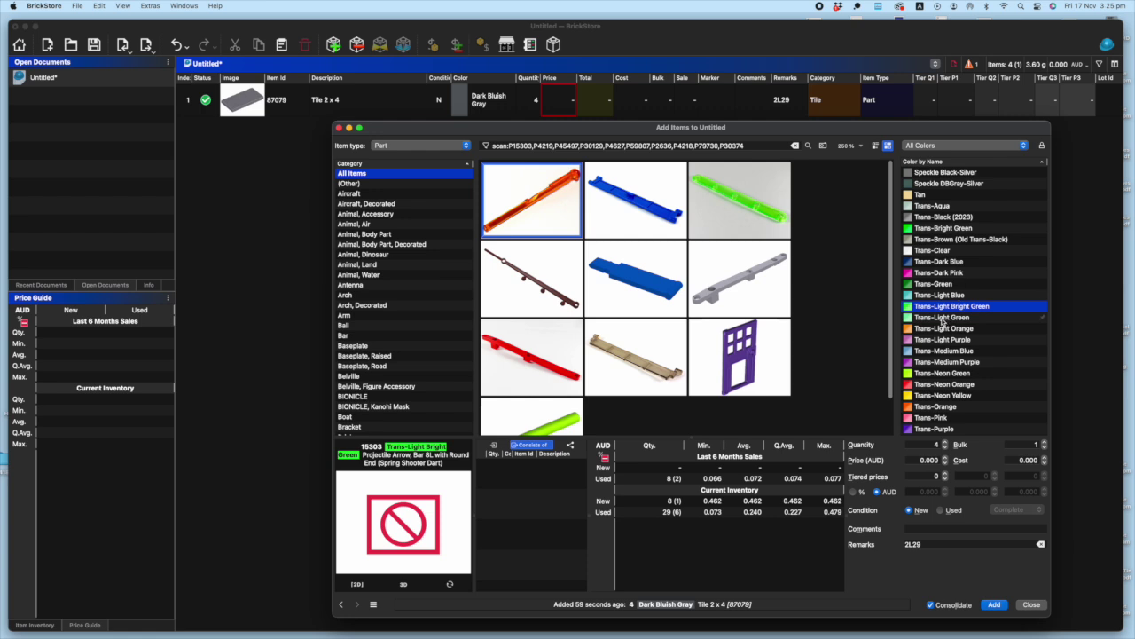
left_click(946, 230)
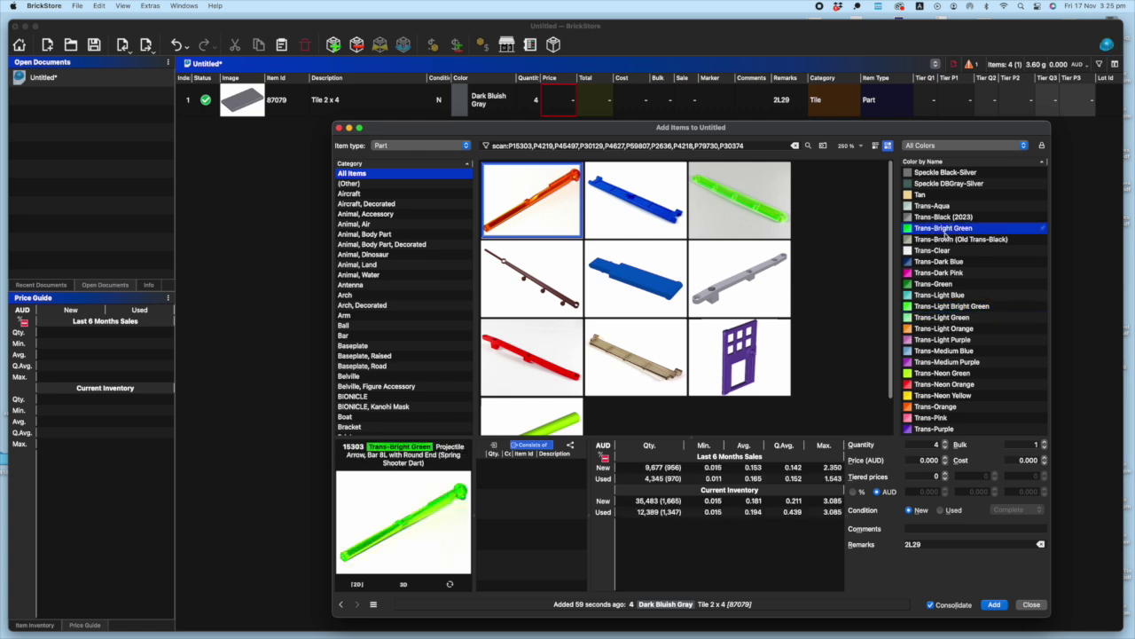
Set the quantity to 3, clear the remarks, and add the projectile arrow to the document.
left_click(945, 447)
left_click(925, 544)
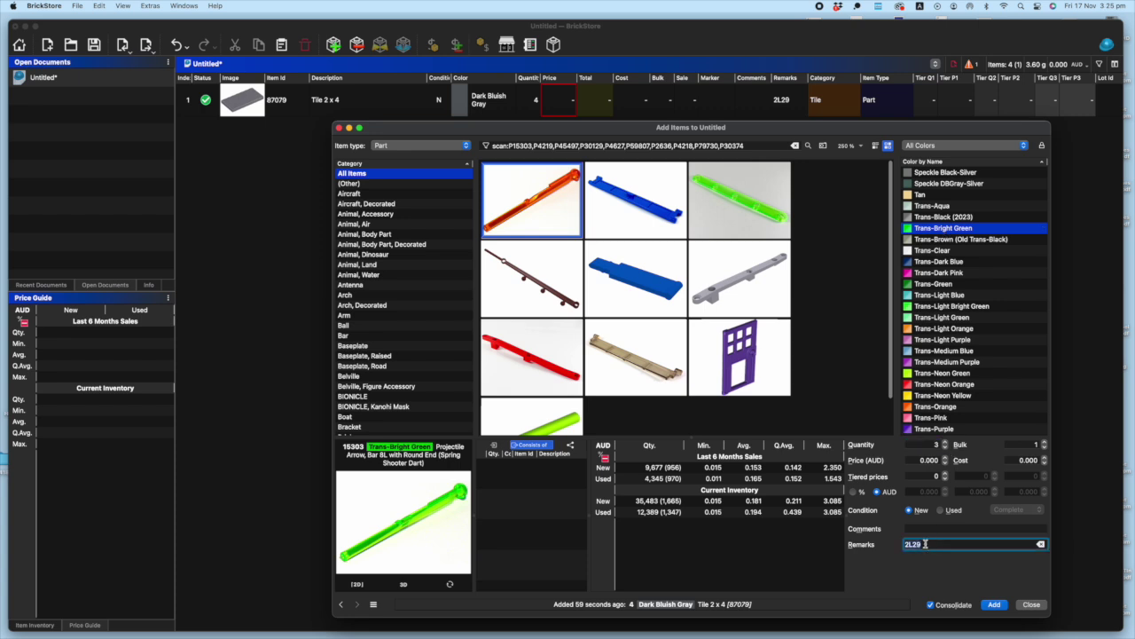
key("BackSpace")
key("BackSpace")
key("BackSpace")
key("BackSpace")
left_click(994, 605)
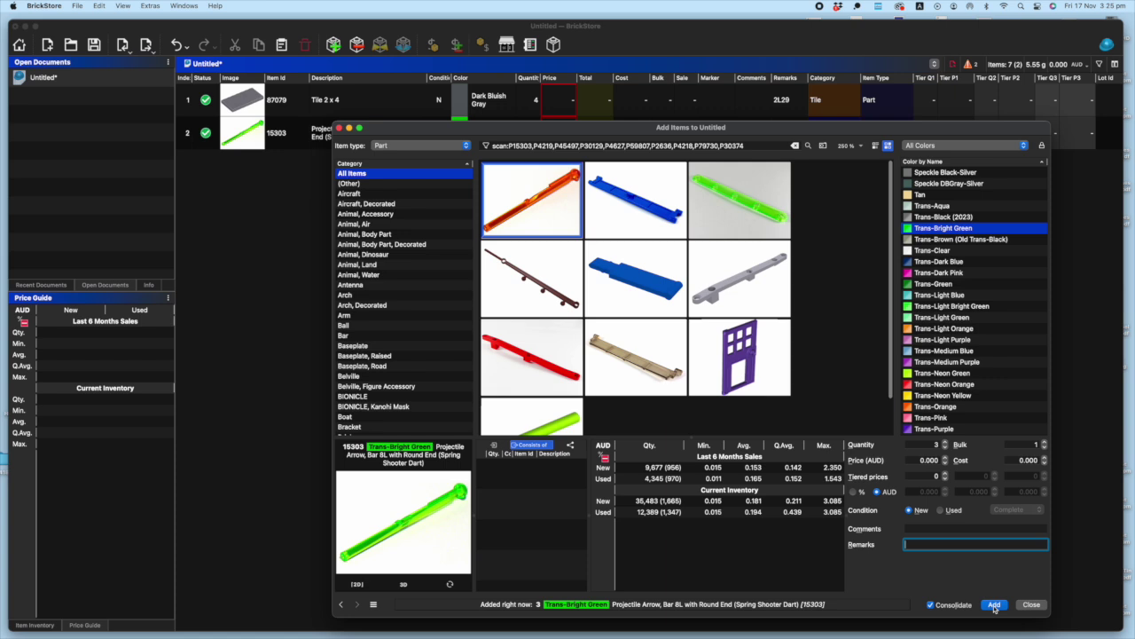
Capture the small printed tile with the item scanner and select the match 3069bpc1, Tile 1 x 2 with Vehicle Control Panel Pattern.
left_click(823, 146)
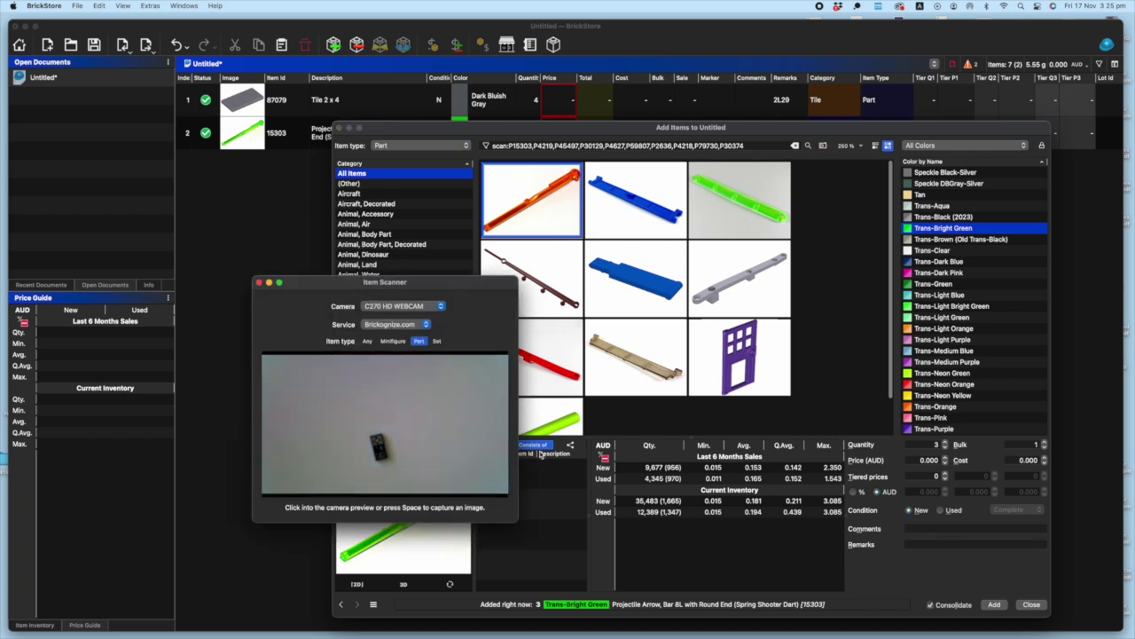
left_click(390, 455)
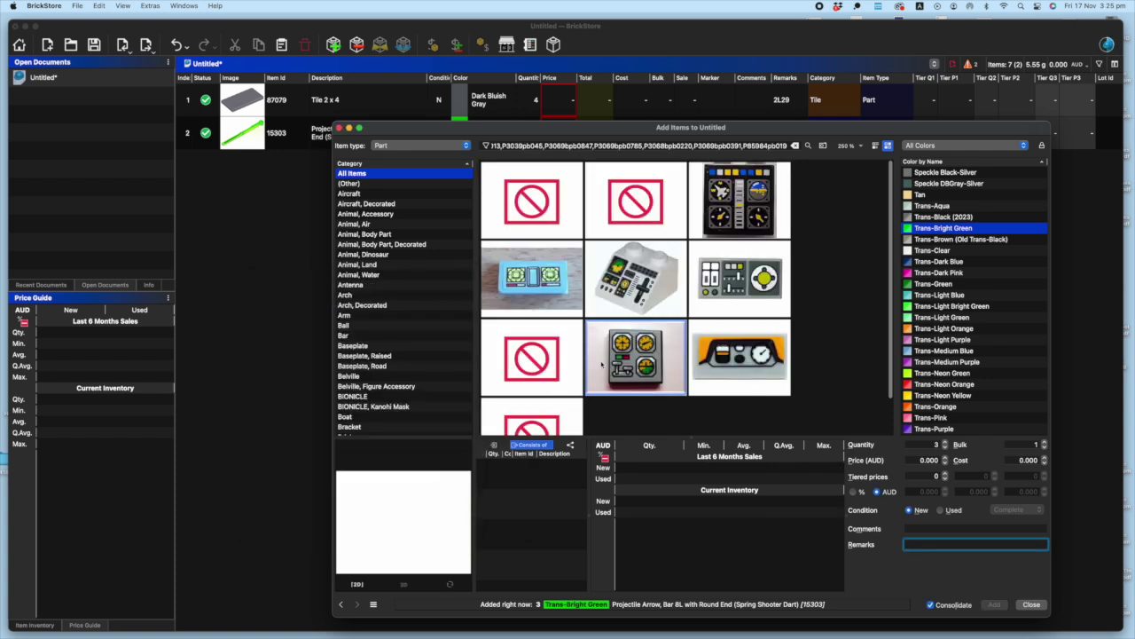
mouse_move(601, 369)
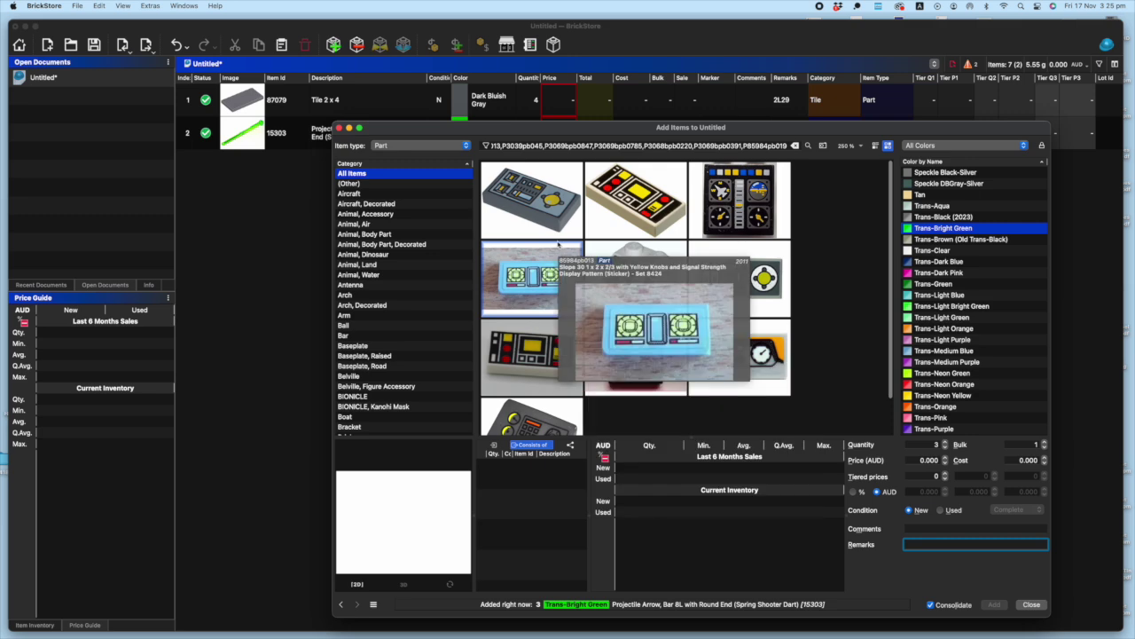
mouse_move(557, 231)
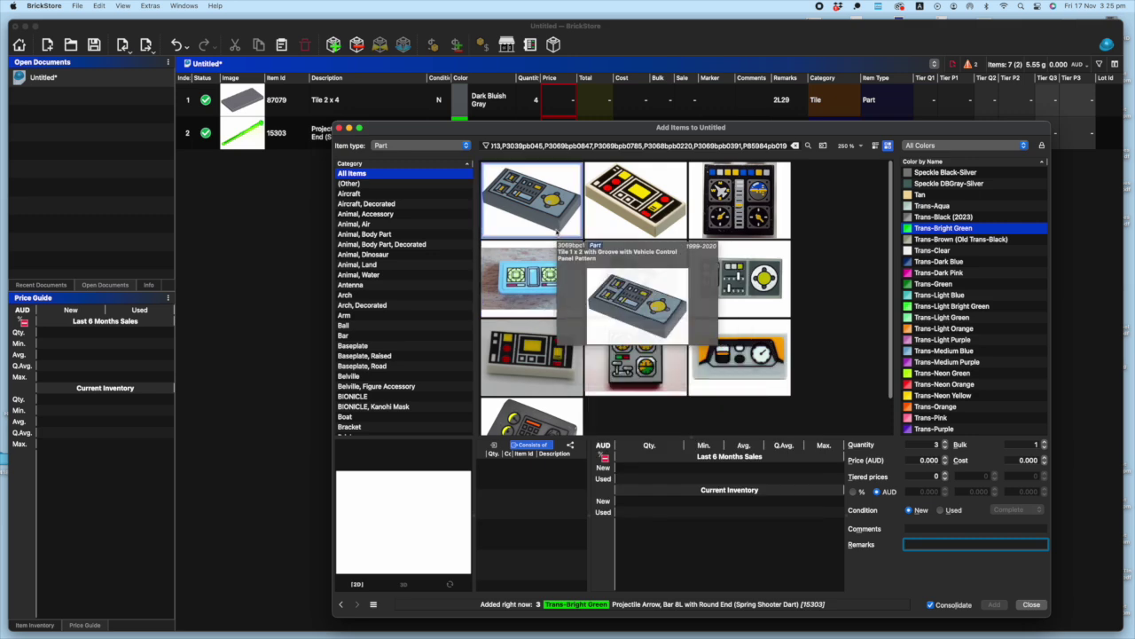
left_click(559, 227)
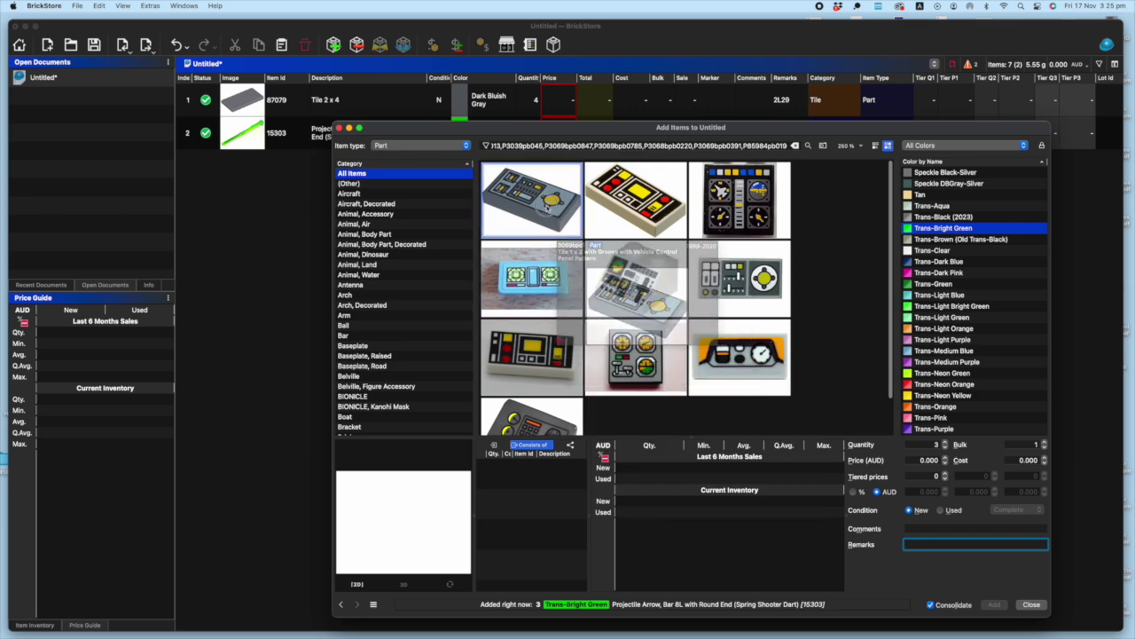
Set the control panel tile's color to Dark Bluish Gray and add it to the document.
scroll(995, 282, "up", 15)
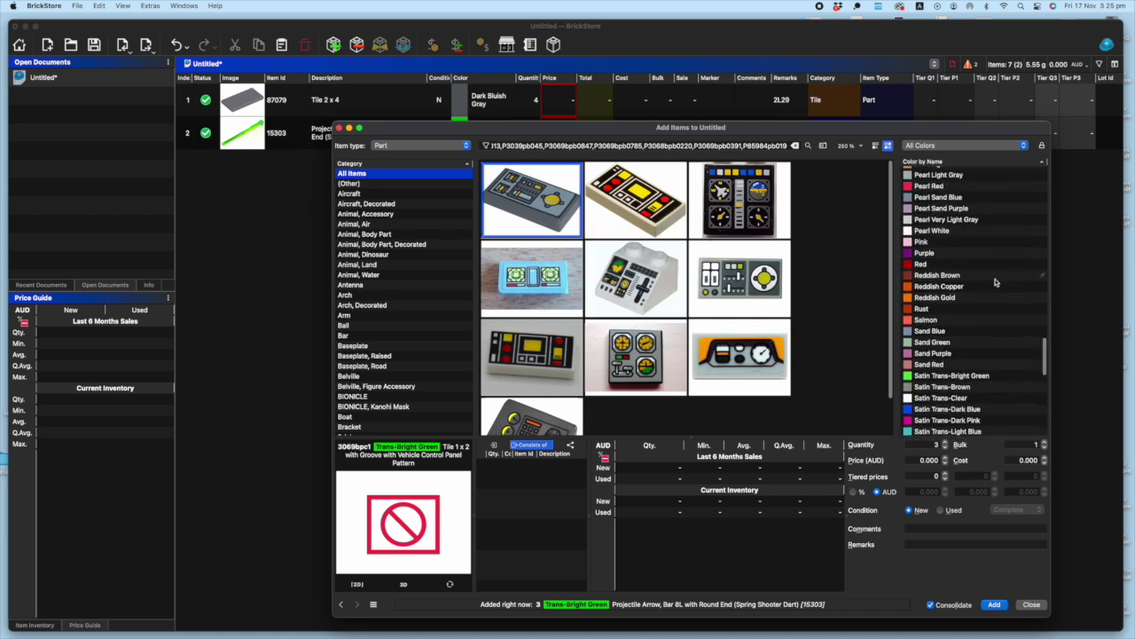
scroll(996, 283, "up", 15)
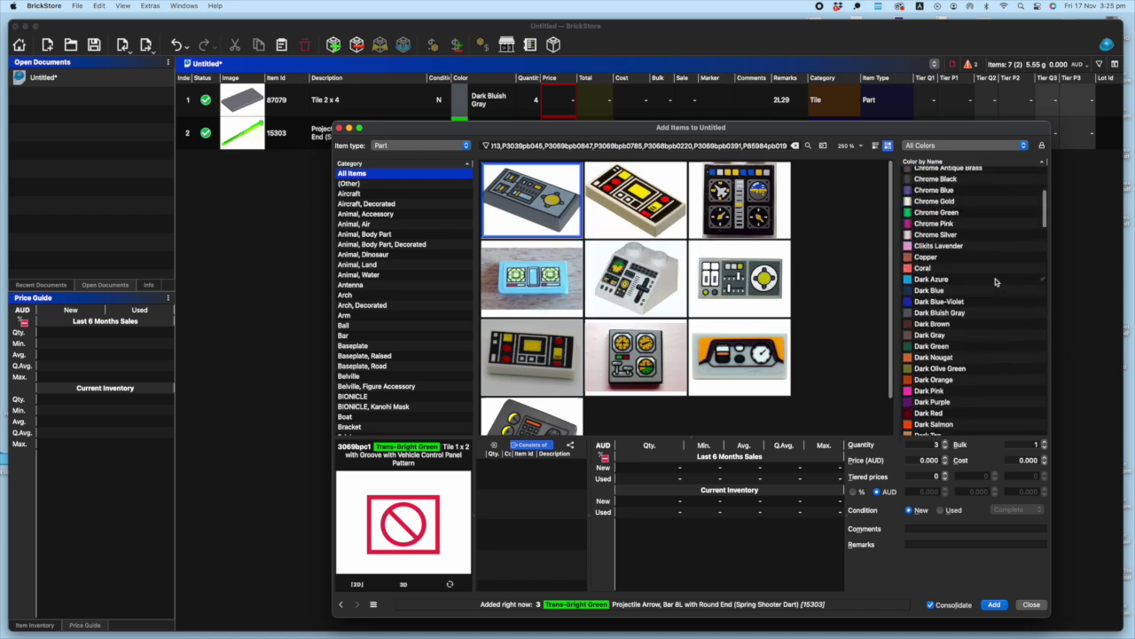
left_click(944, 314)
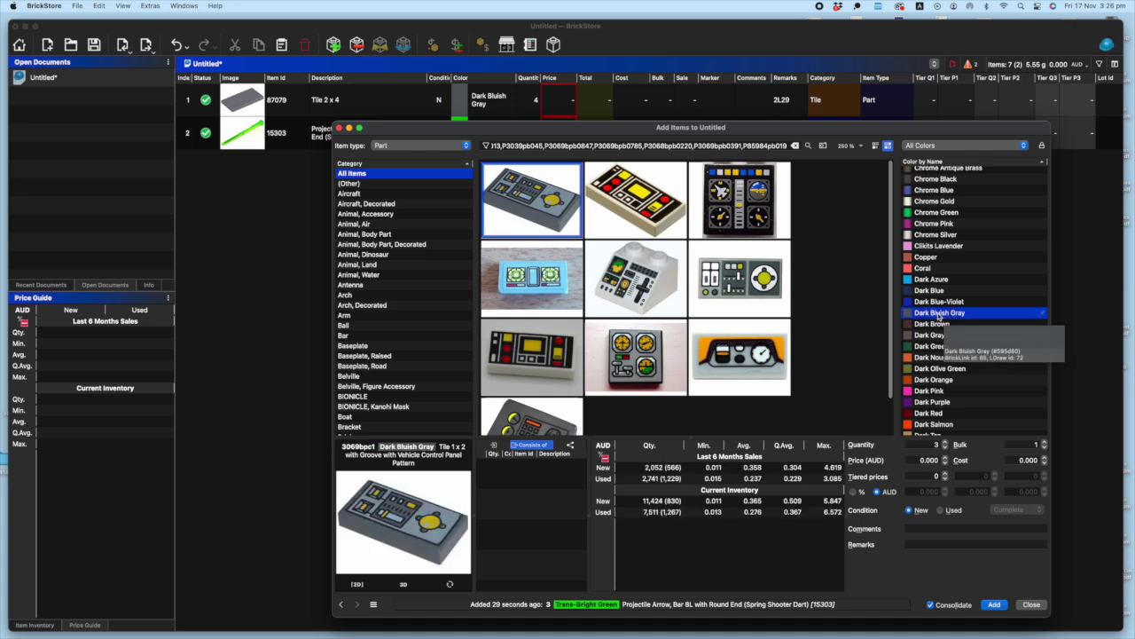
mouse_move(409, 524)
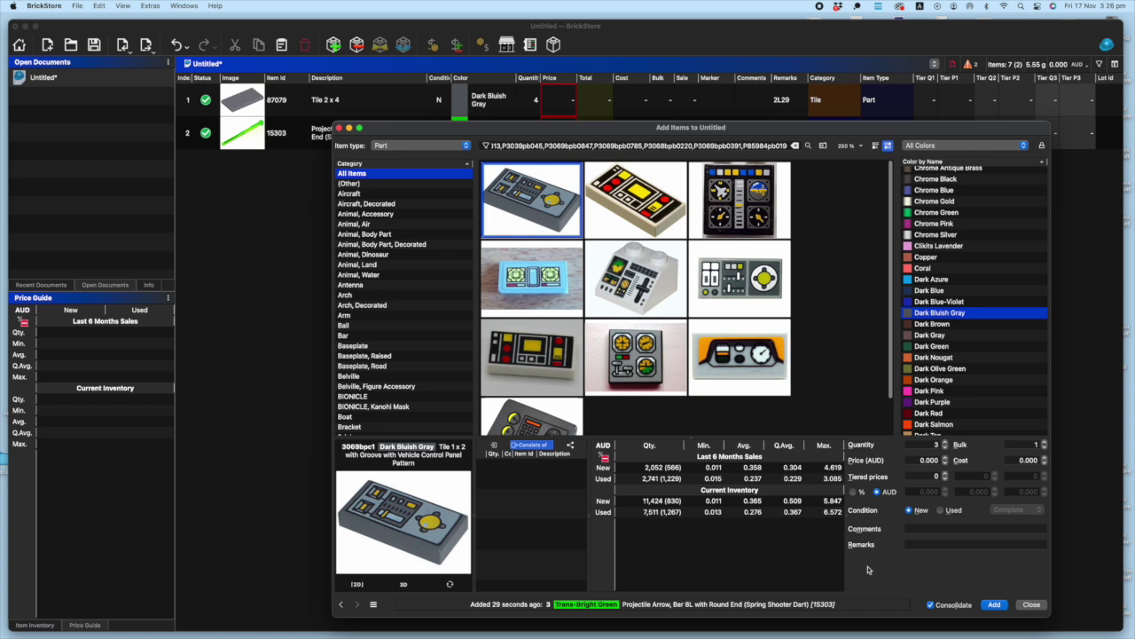
left_click(995, 605)
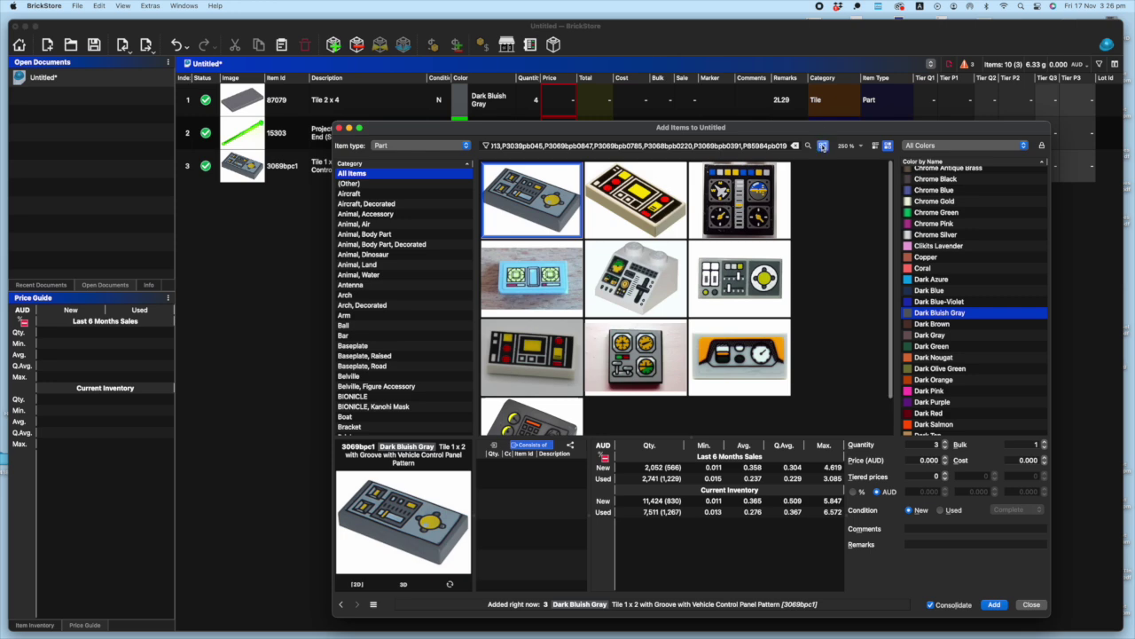
Scan the next part and choose the match 92690, Bar 1L with Top Stud and 2 Side Studs, in Pearl Gold.
left_click(823, 147)
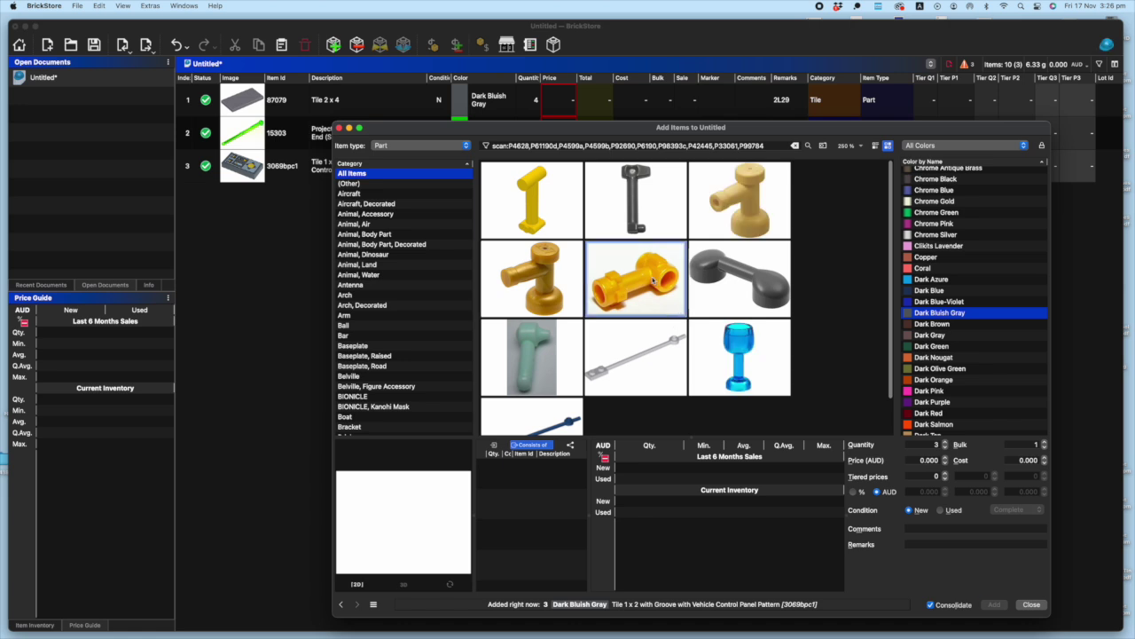
left_click(672, 312)
scroll(1008, 357, "down", 5)
scroll(1007, 356, "down", 10)
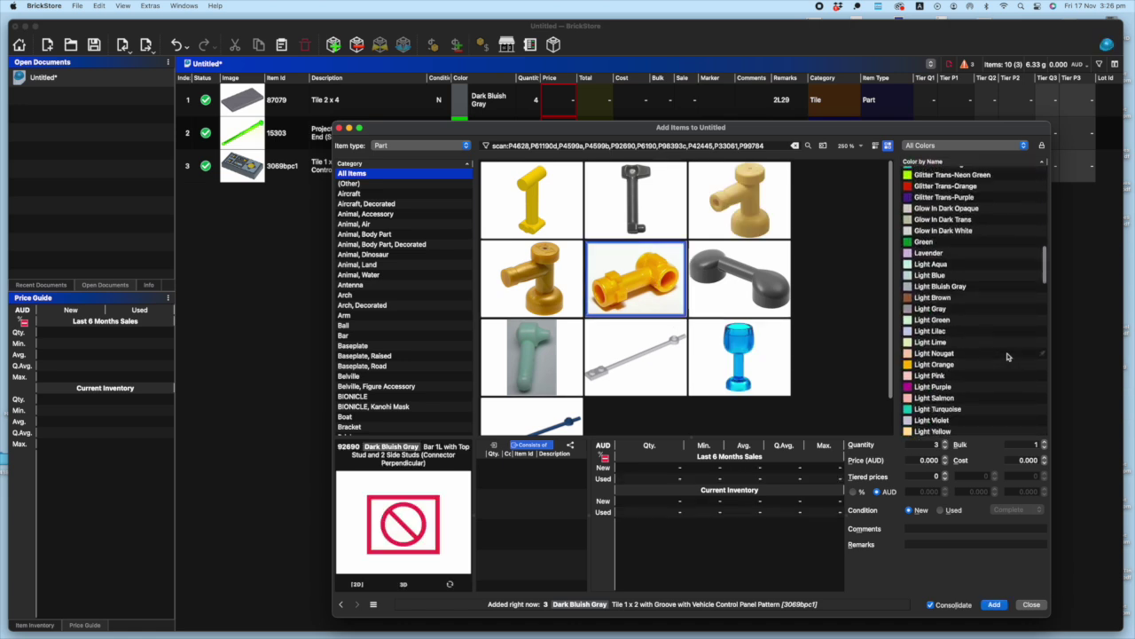
scroll(1007, 357, "down", 3)
scroll(982, 330, "down", 3)
left_click(936, 330)
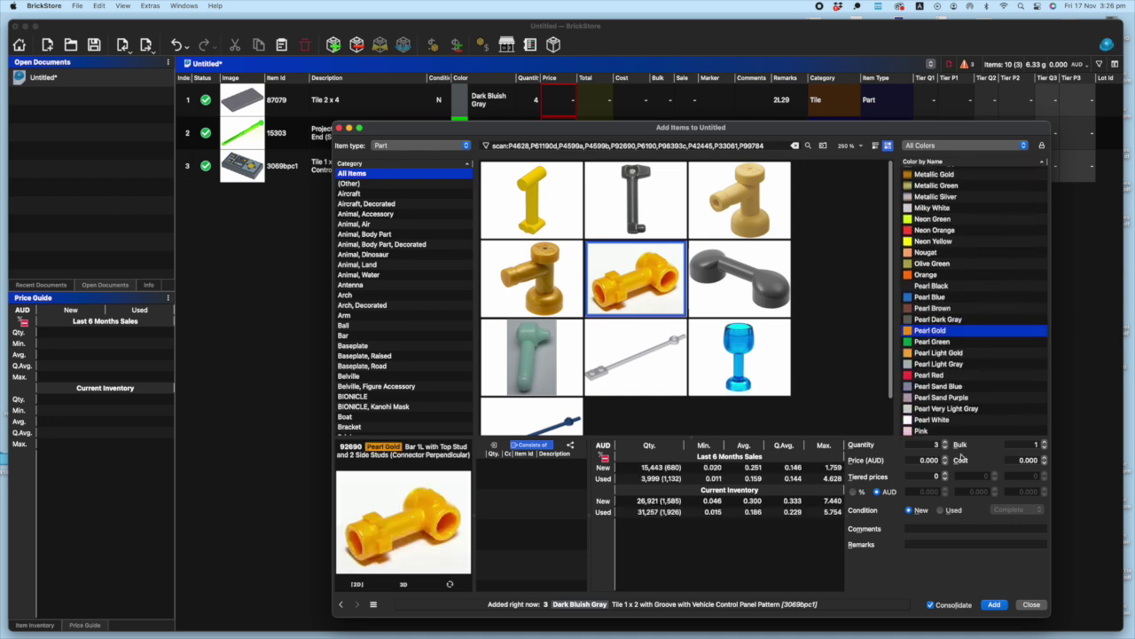
Set the quantity to 1 and add the Pearl Gold bar to the document.
left_click(945, 448)
left_click(945, 448)
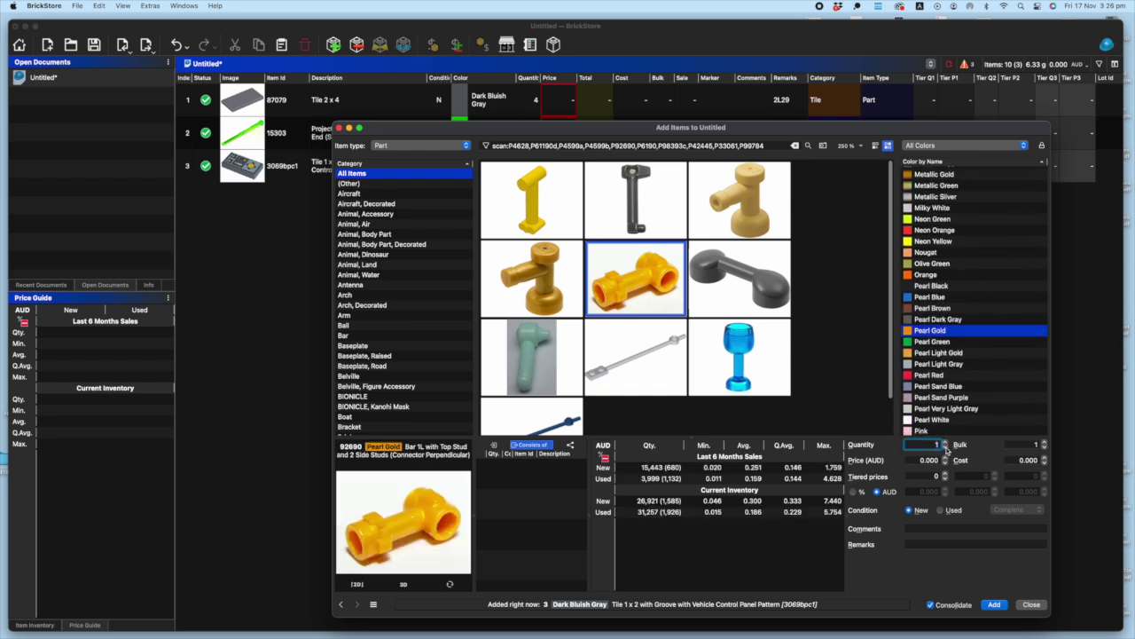
left_click(993, 604)
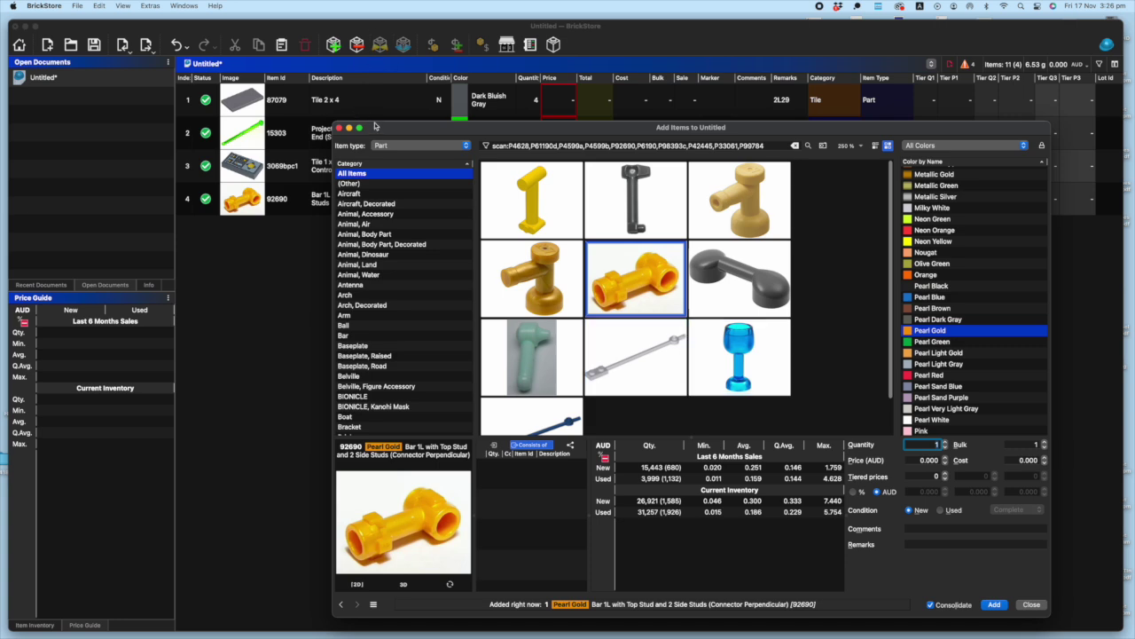
Move the add-items window off the document rows and set the quantity of Tile 1 x 2 3069bpc1 to 1.
left_click_drag(376, 127, 524, 251)
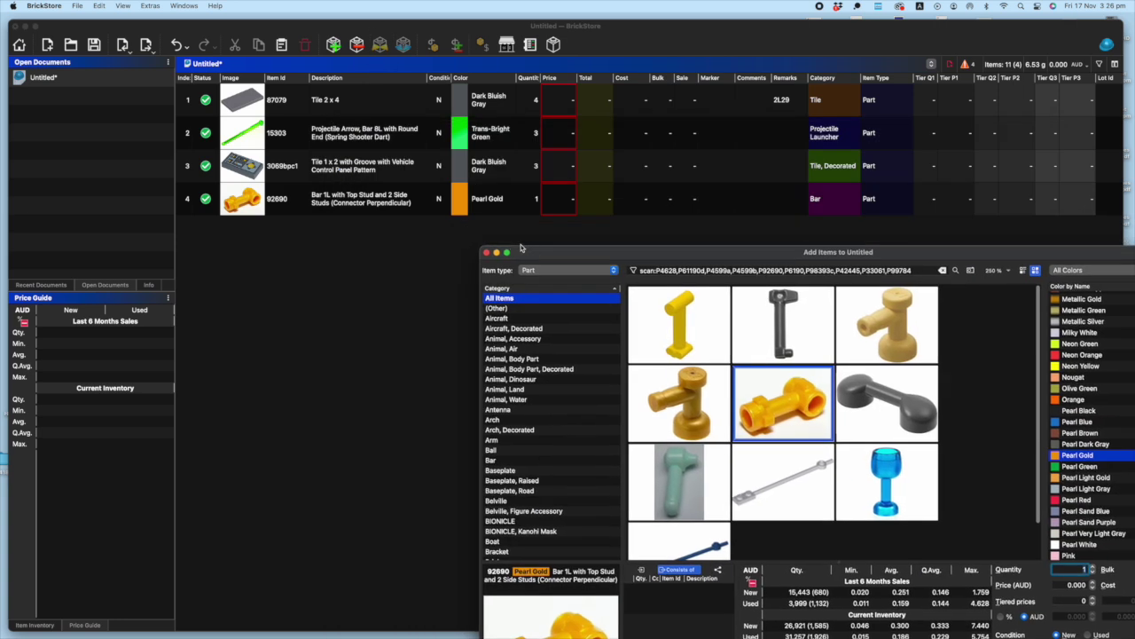
left_click(537, 174)
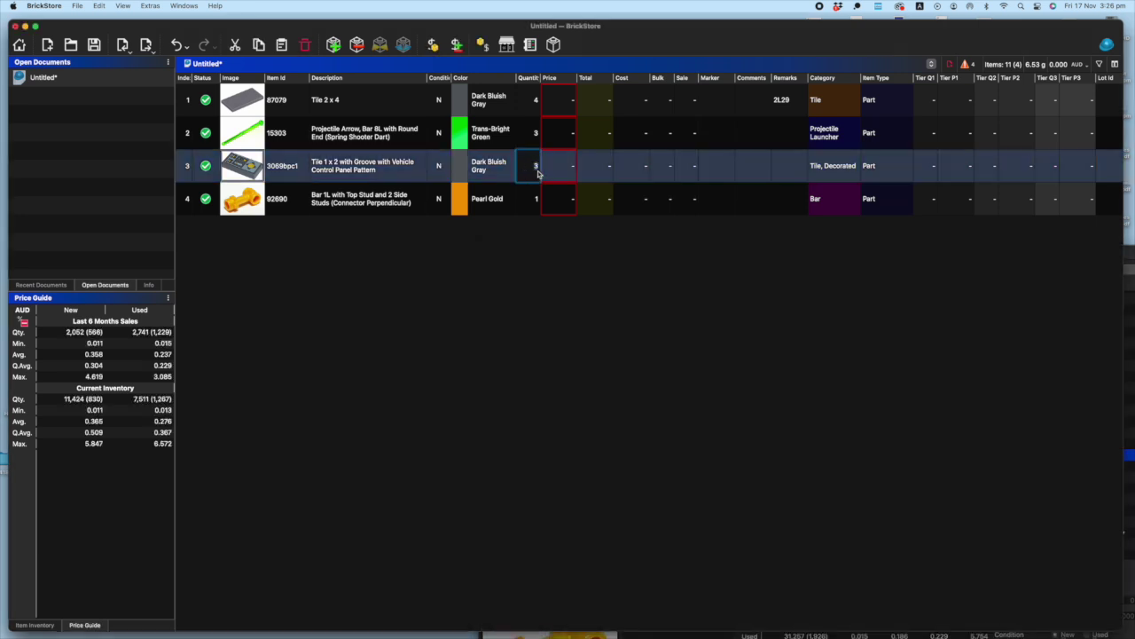
type("1")
key("Return")
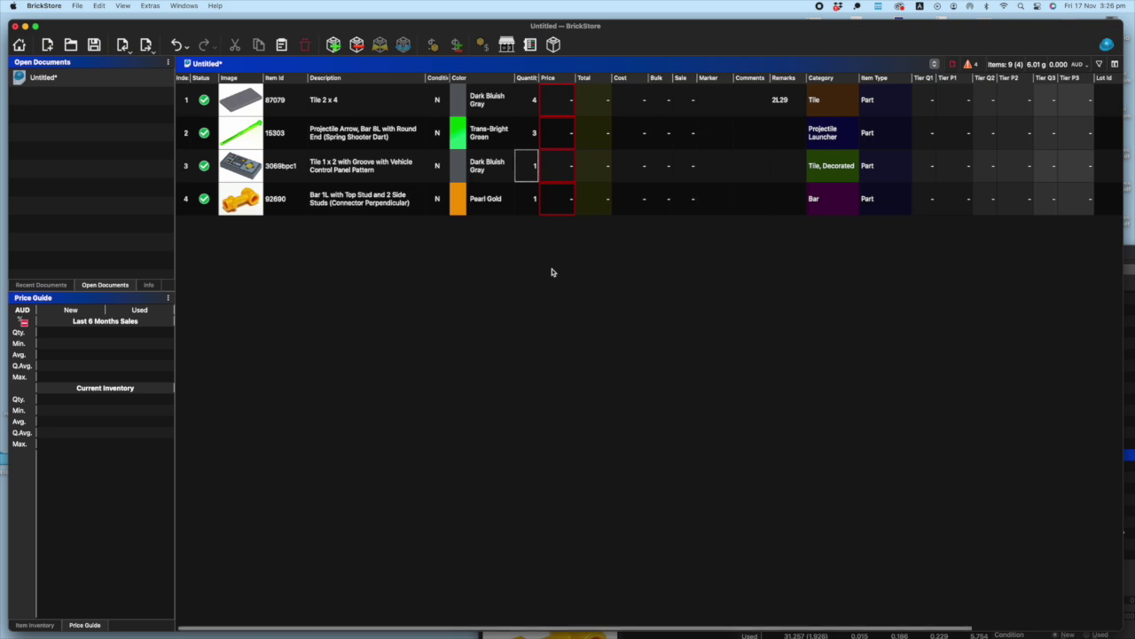
Select all lots and set their prices to the price guide's Current Inventory Average, leaving lots without data unchanged.
left_click(489, 203)
key("ctrl+a")
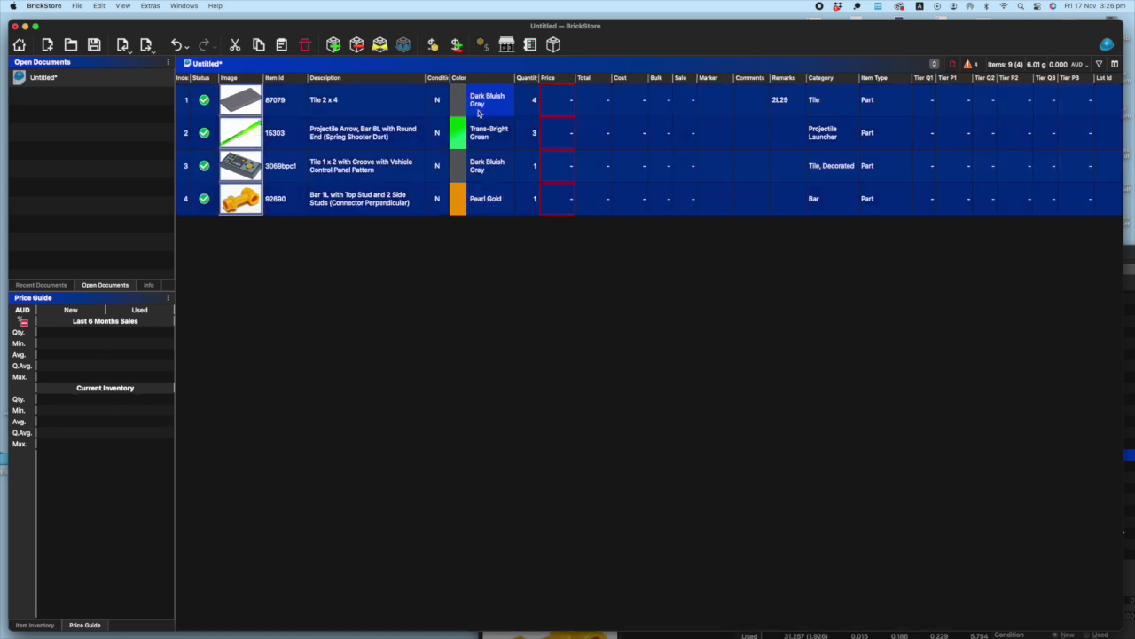
left_click(433, 45)
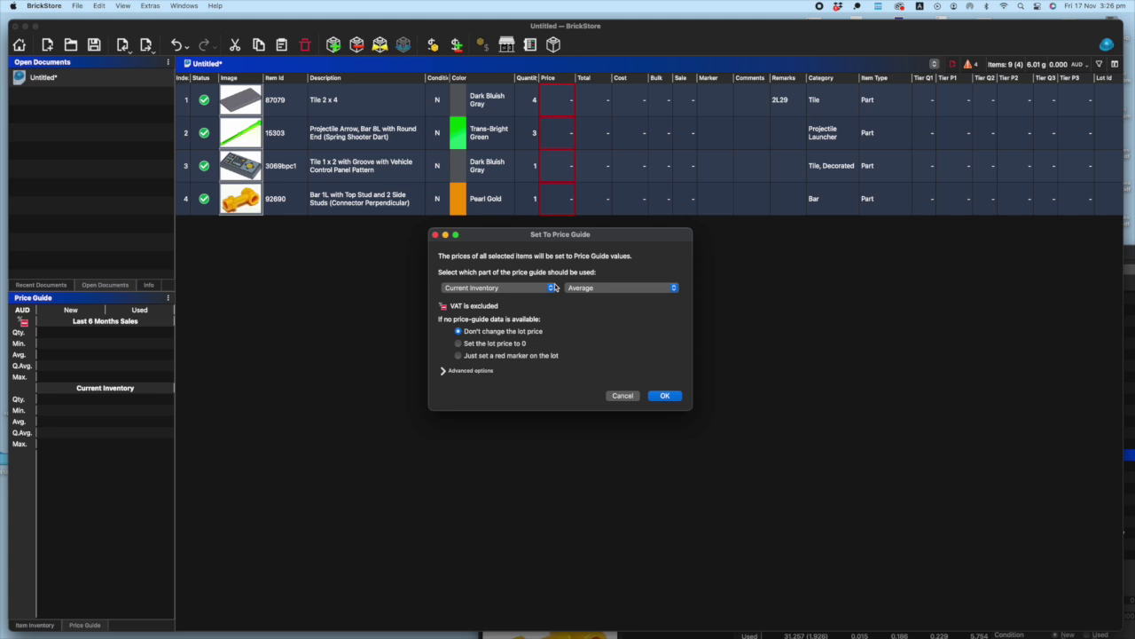
left_click(664, 396)
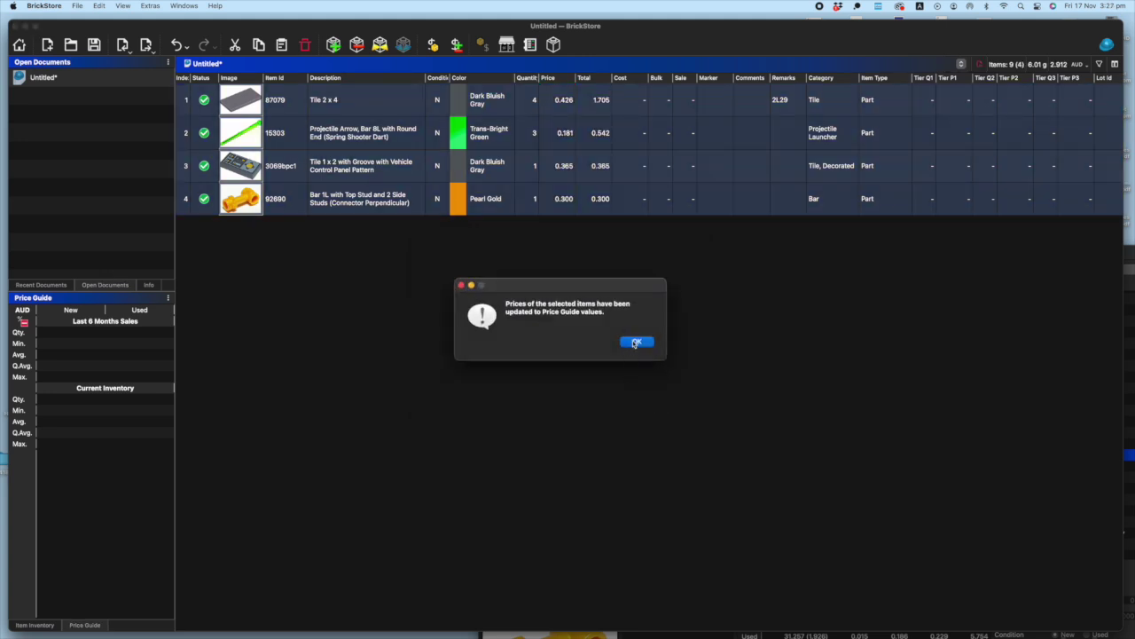
left_click(633, 342)
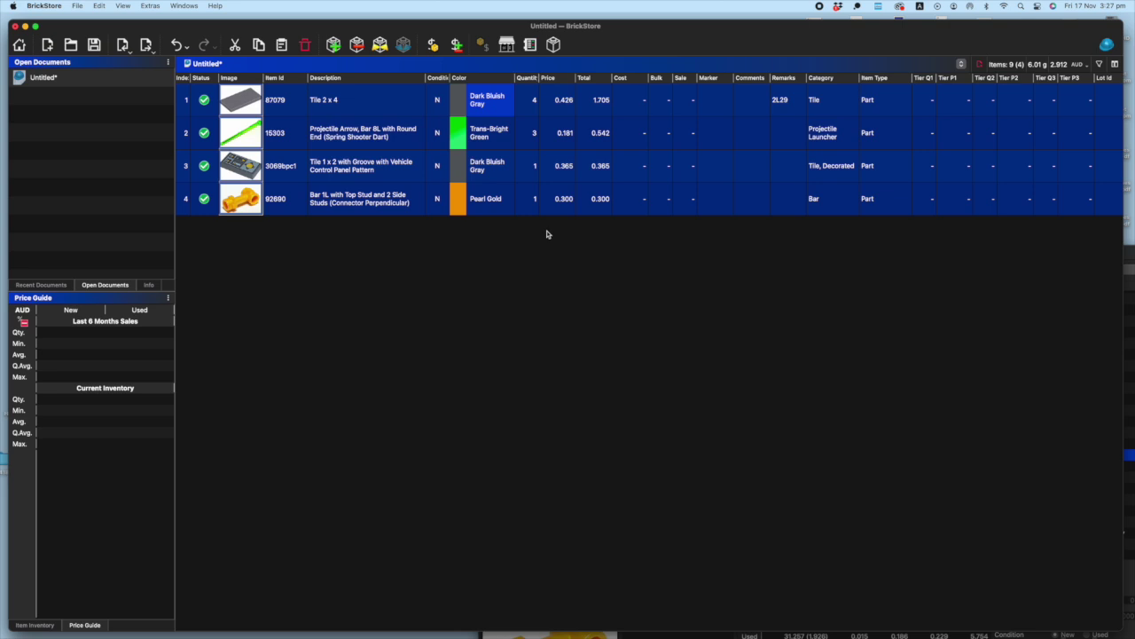
Export the selected lots to the clipboard as BrickLink Mass-Upload XML.
left_click(77, 5)
mouse_move(103, 109)
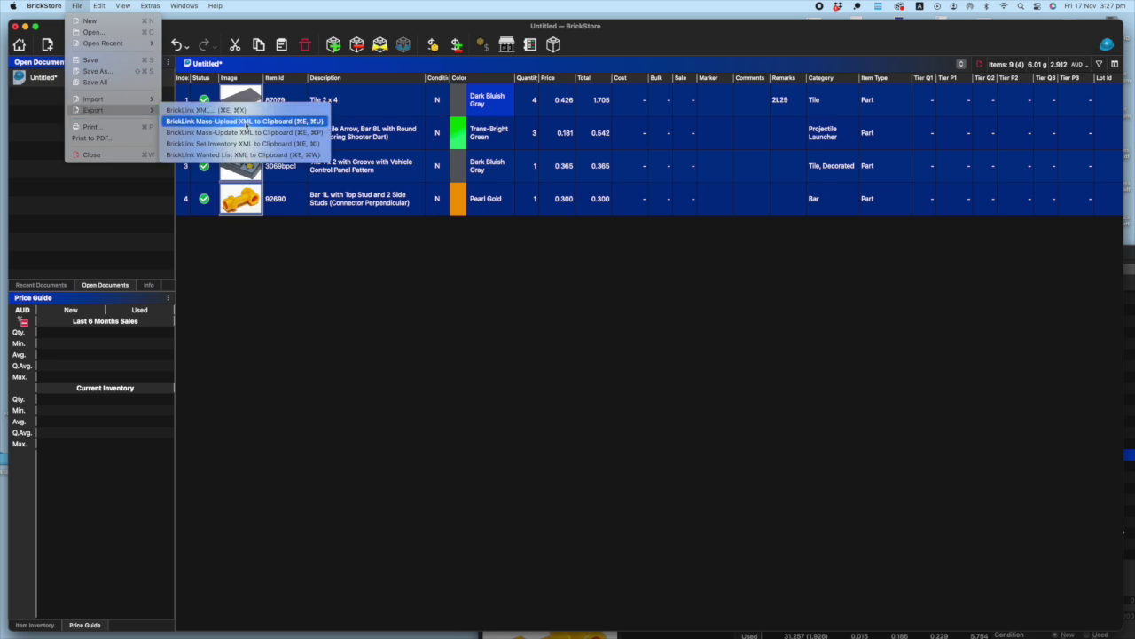
left_click(246, 122)
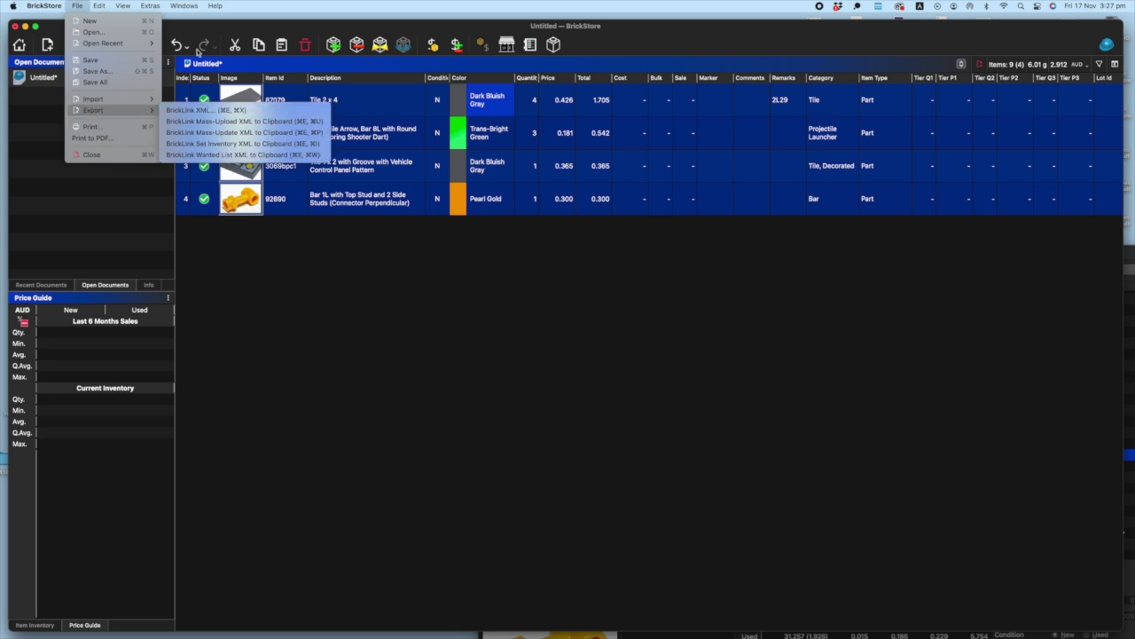